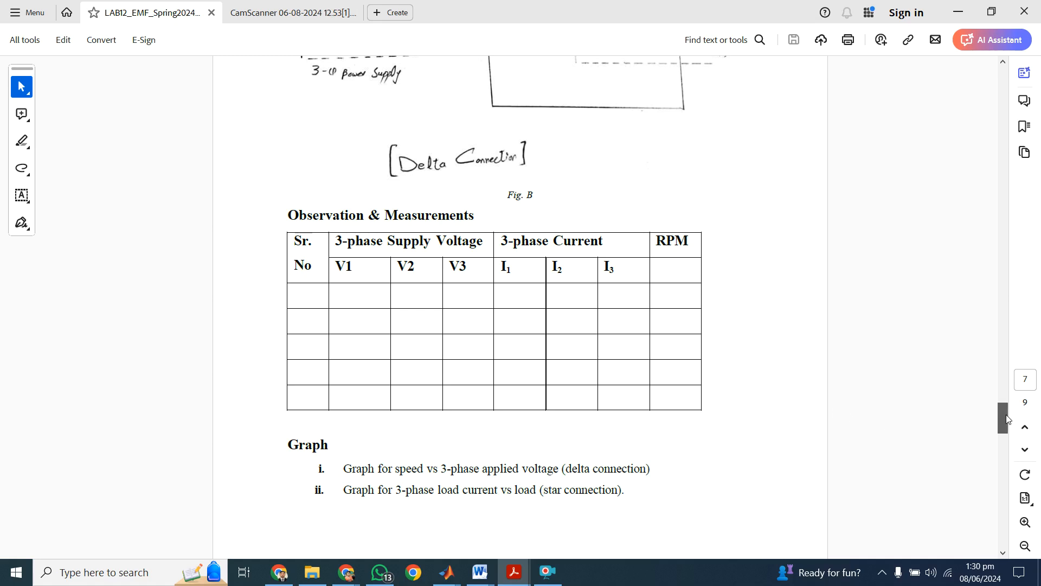
# Review the observation tables, graph tasks and Task 02 delta connection procedure on pages 5 to 7 of the lab manual.
pyautogui.scroll(-3, 1007, 419)
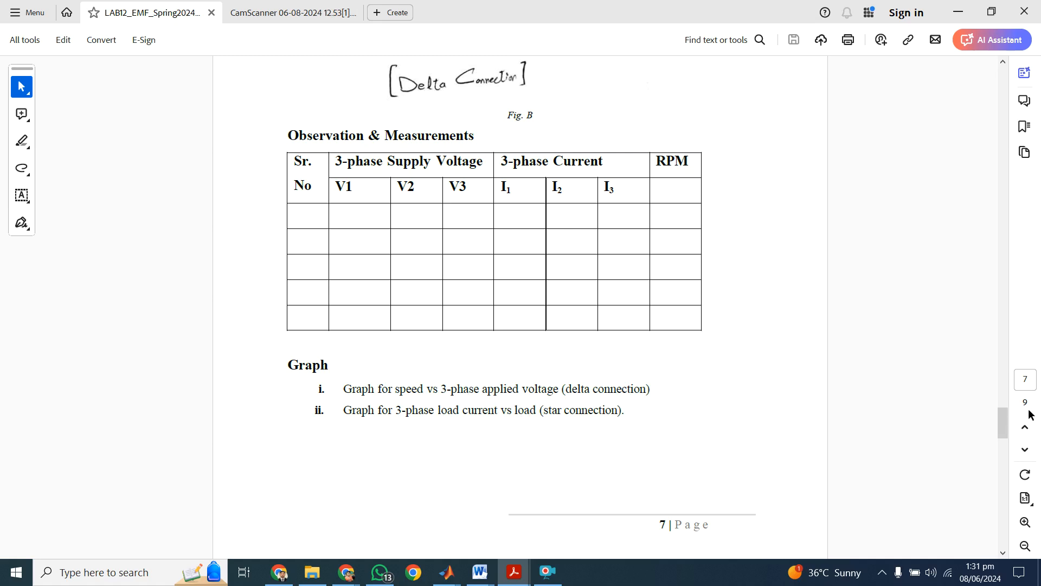
pyautogui.moveTo(999, 420); pyautogui.dragTo(997, 376)
pyautogui.click(554, 567)
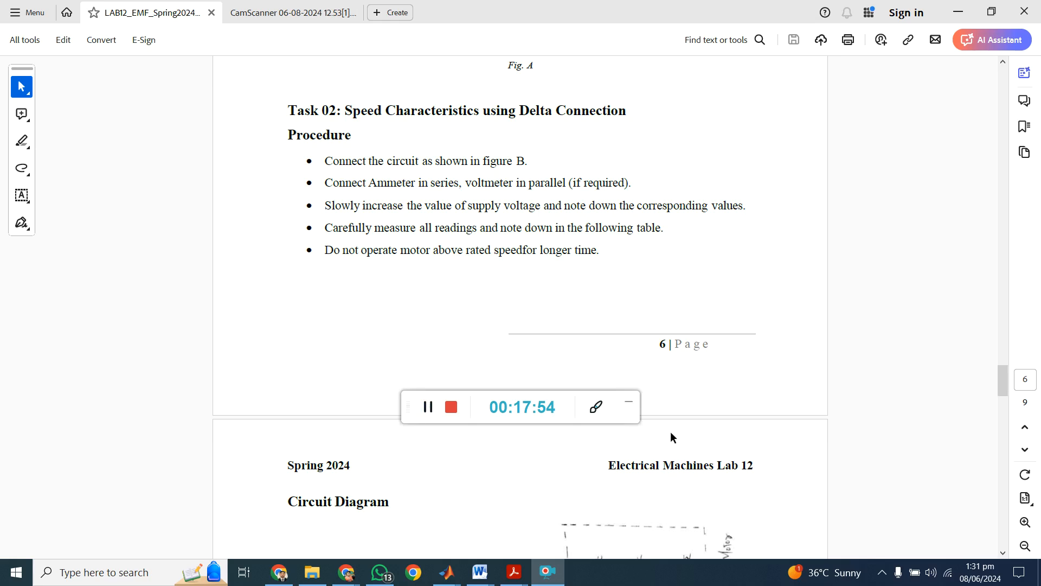
pyautogui.click(628, 402)
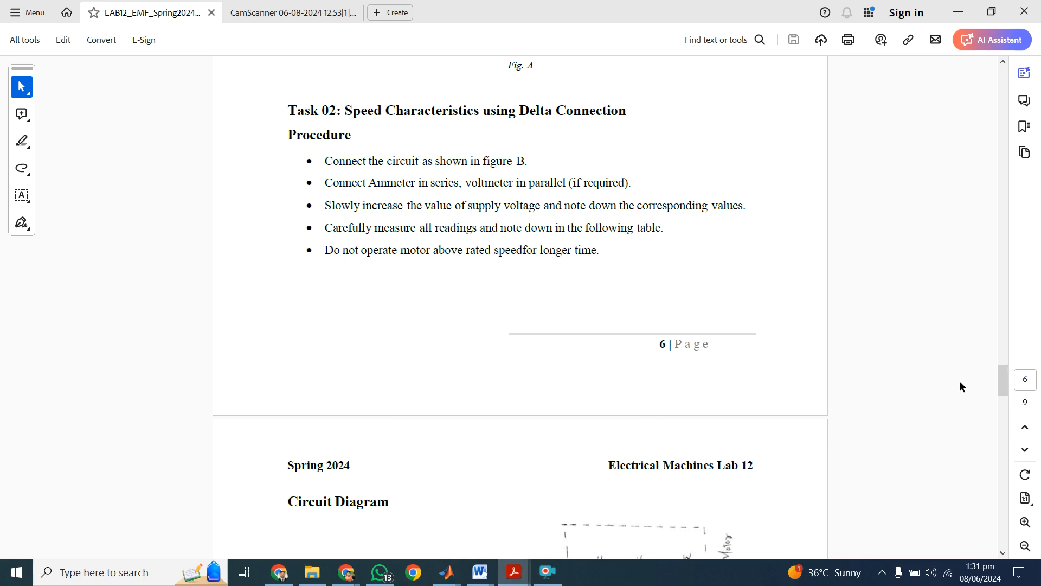
pyautogui.moveTo(999, 381); pyautogui.dragTo(1008, 421)
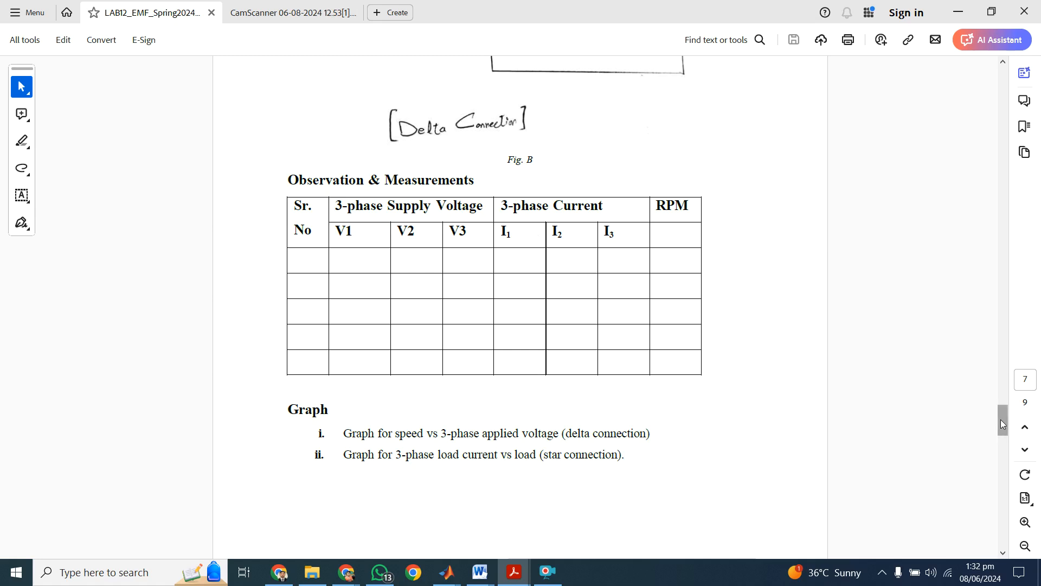
pyautogui.moveTo(1002, 423); pyautogui.dragTo(1000, 320)
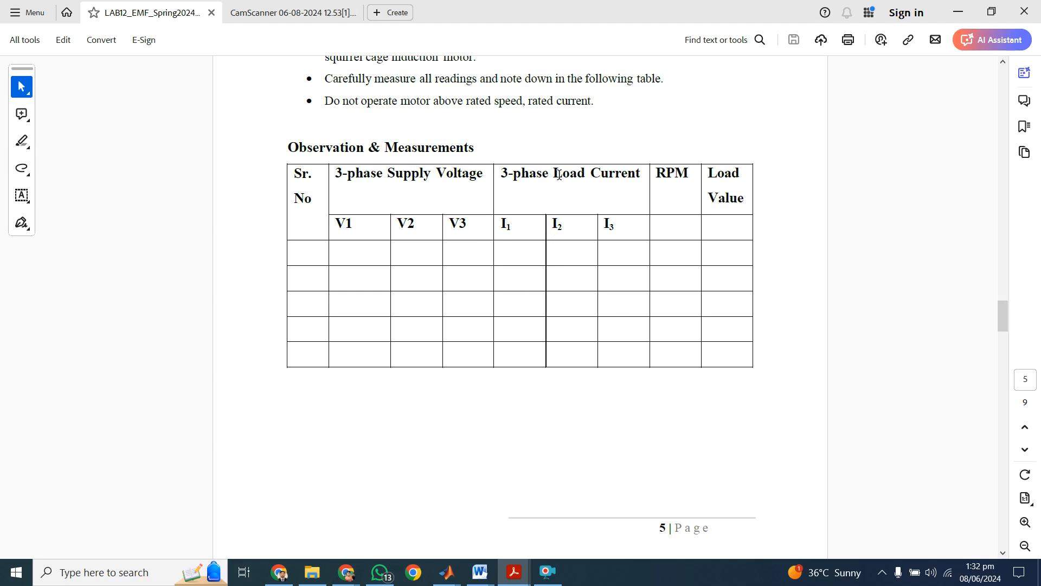
pyautogui.click(548, 571)
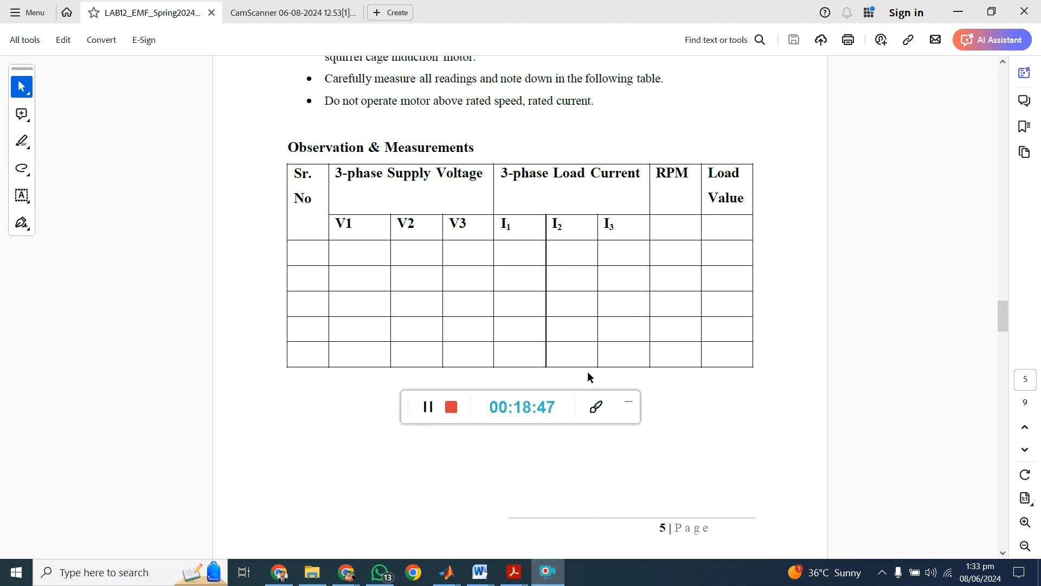
pyautogui.click(624, 406)
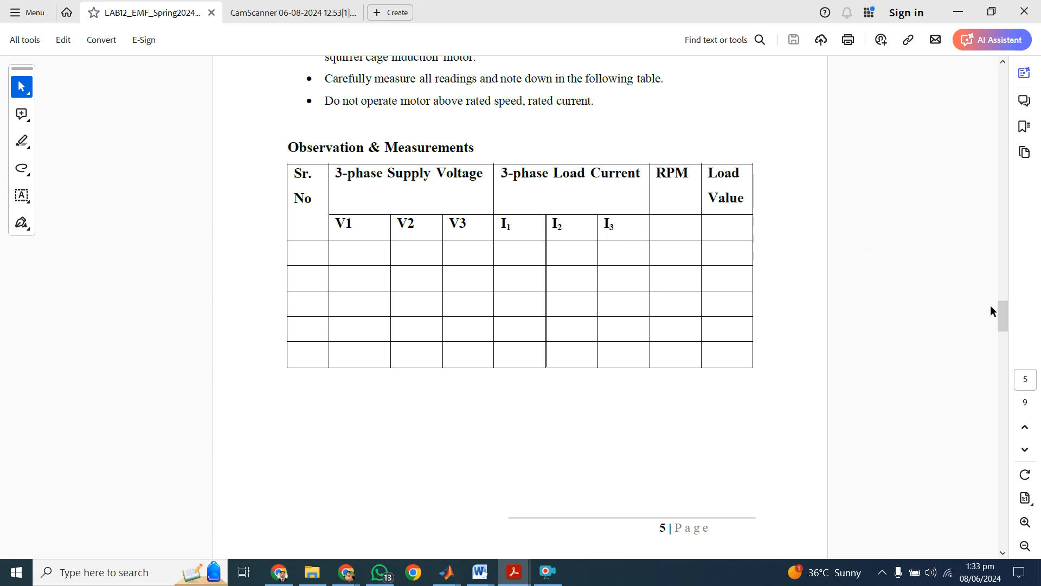
pyautogui.moveTo(1002, 325); pyautogui.dragTo(1025, 430)
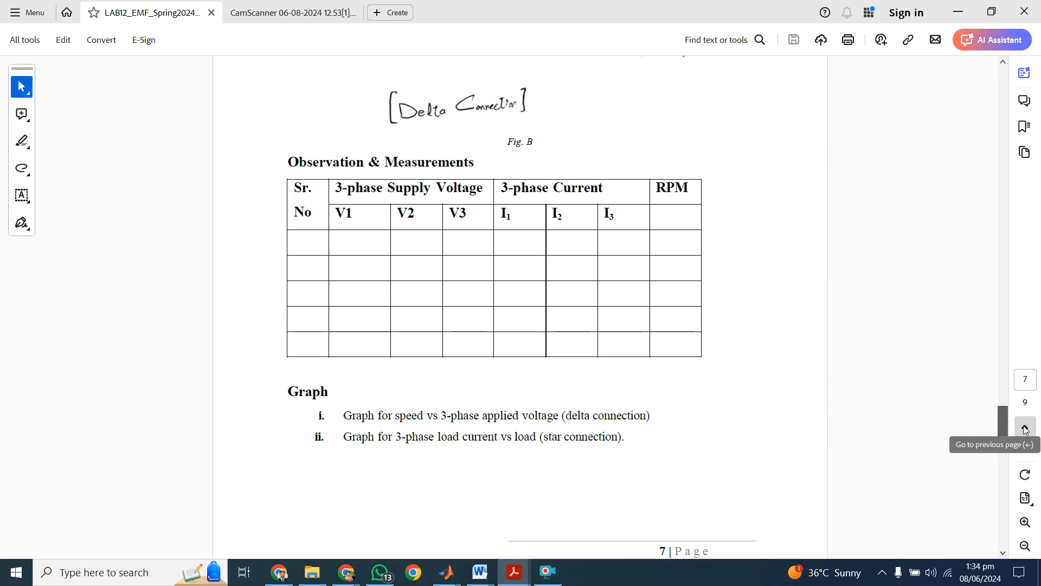
pyautogui.click(548, 572)
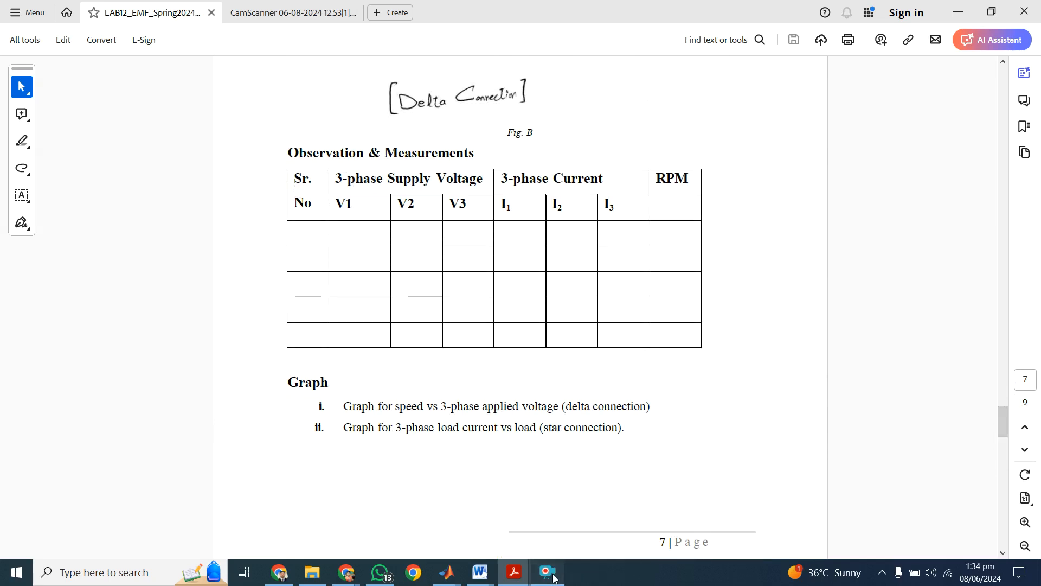
pyautogui.click(428, 408)
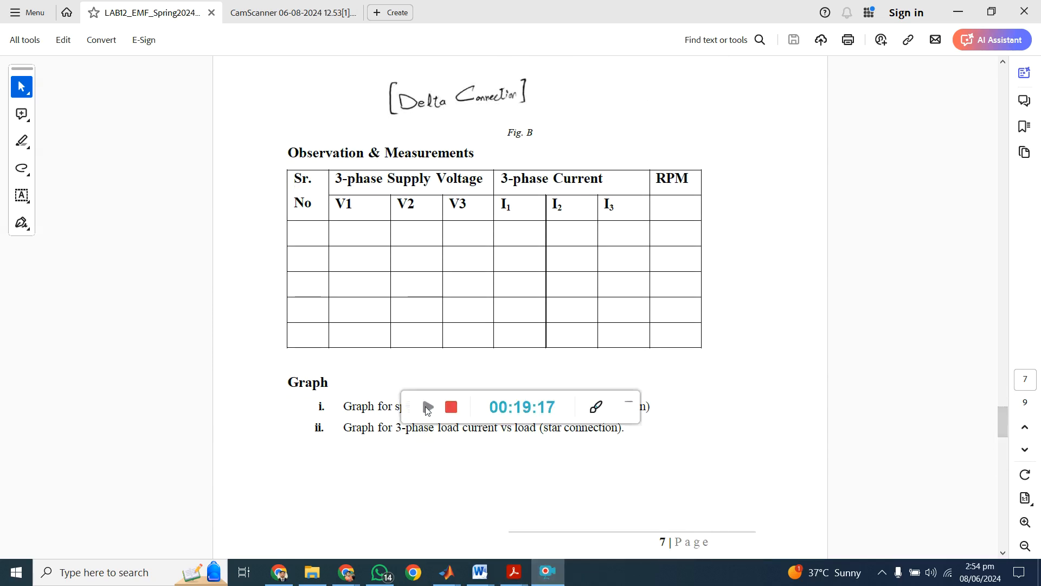
pyautogui.click(427, 407)
pyautogui.click(629, 404)
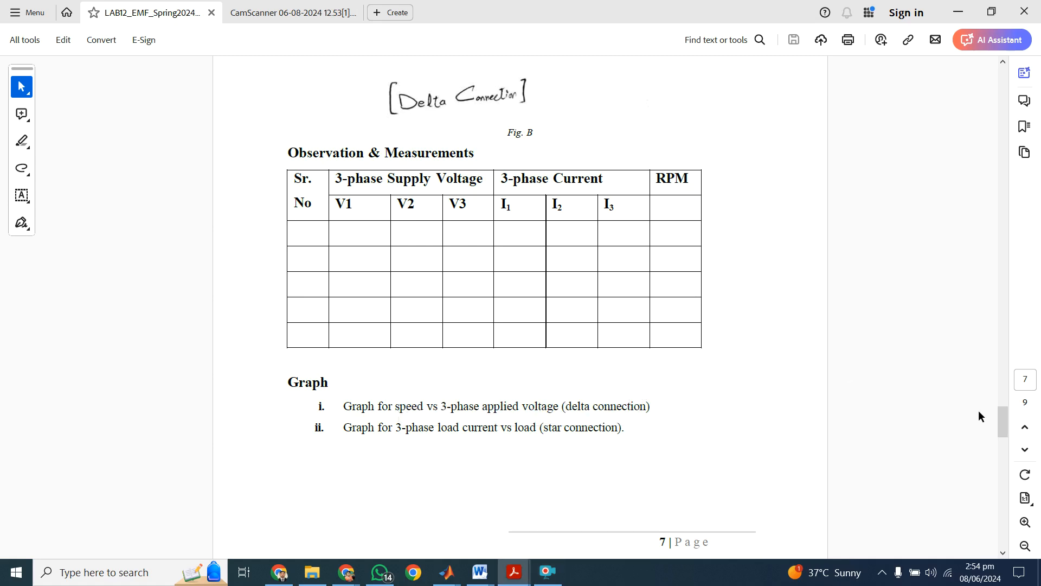
# Check the delta connection table and graph tasks in the lab manual and switch to the InductionMotor model in Simulink.
pyautogui.moveTo(1007, 416)
pyautogui.mouseDown()
pyautogui.moveTo(1006, 400)
pyautogui.moveTo(1003, 411)
pyautogui.mouseUp()
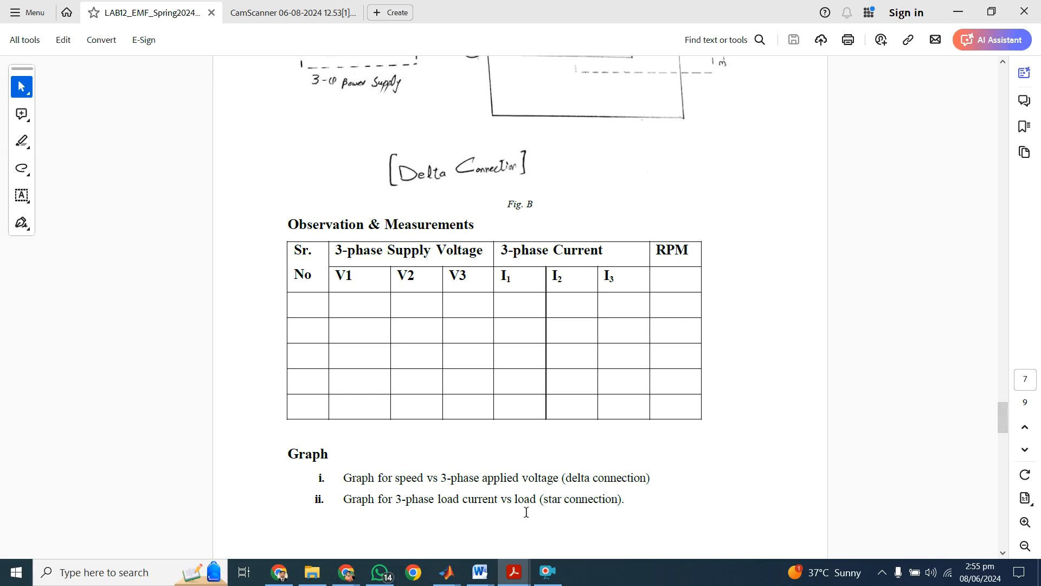
pyautogui.moveTo(448, 581)
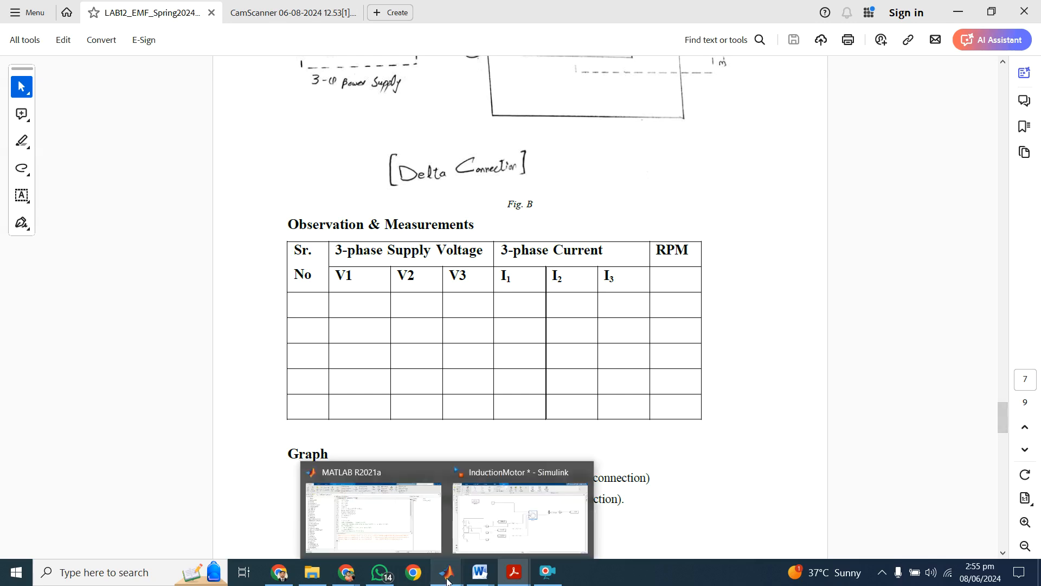
pyautogui.click(505, 531)
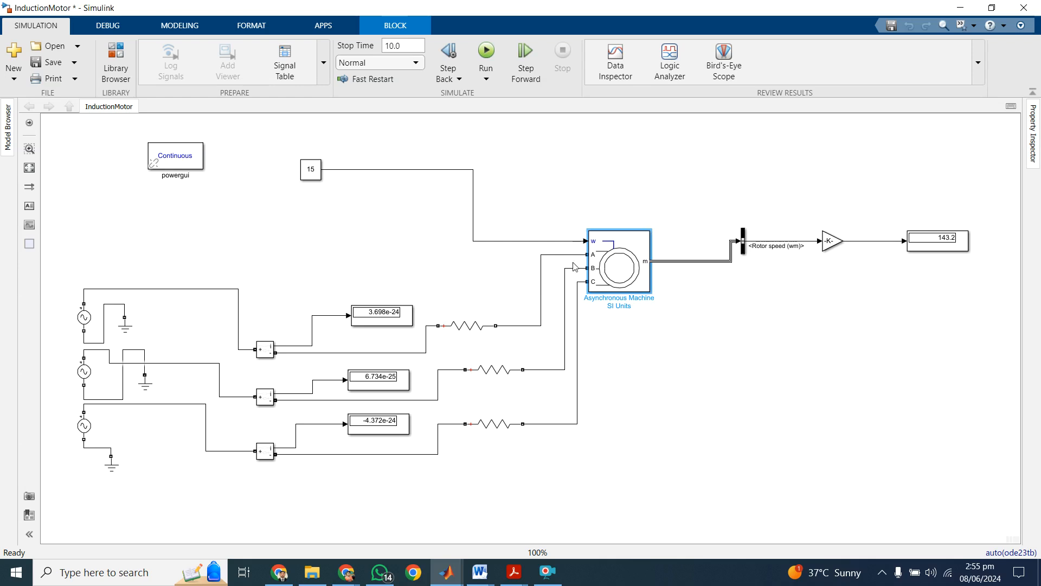
# Configure the Asynchronous Machine with a squirrel-cage rotor and preset 15 (5.4 HP, 400 V, 50 Hz, 1430 RPM), keeping Speed w input and Stationary frame.
pyautogui.click(607, 281)
pyautogui.doubleClick(621, 248)
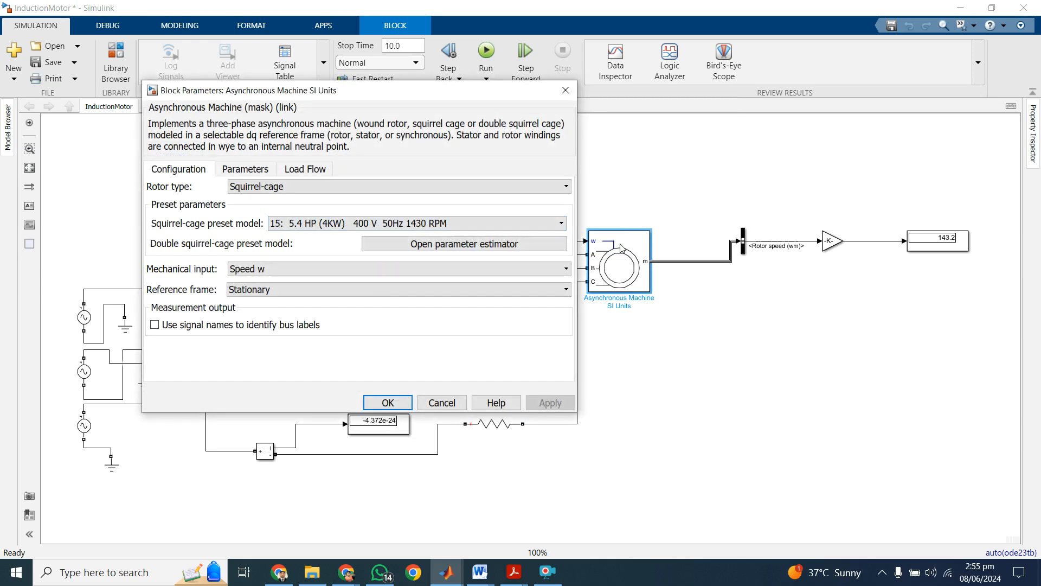
pyautogui.click(311, 190)
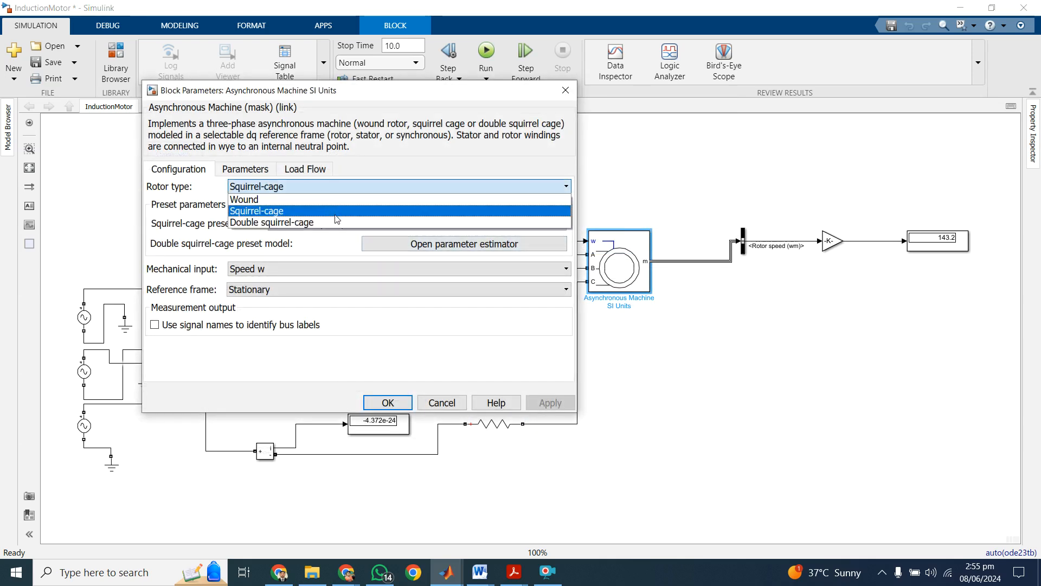
pyautogui.click(334, 214)
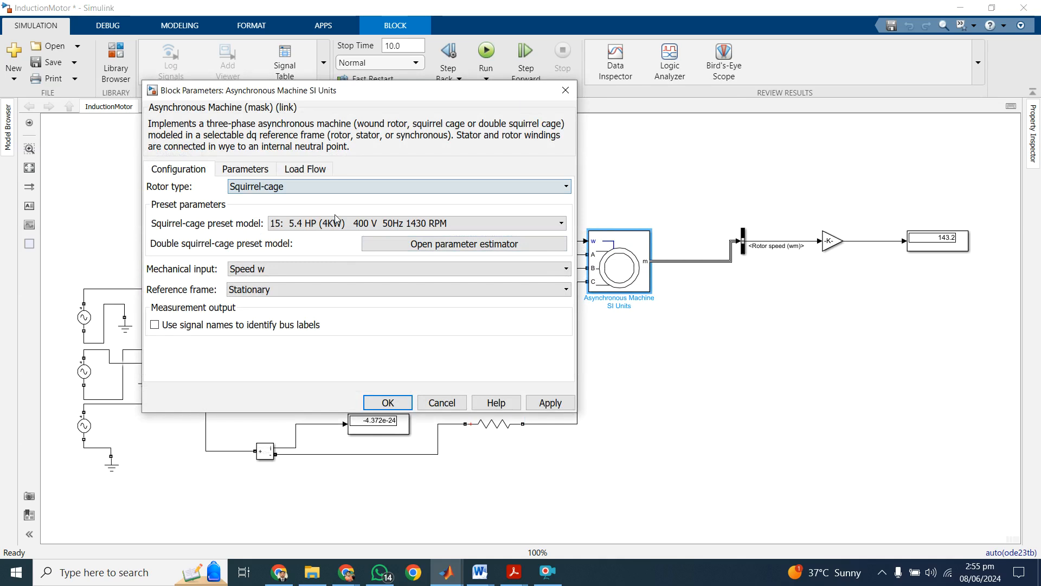
pyautogui.click(282, 225)
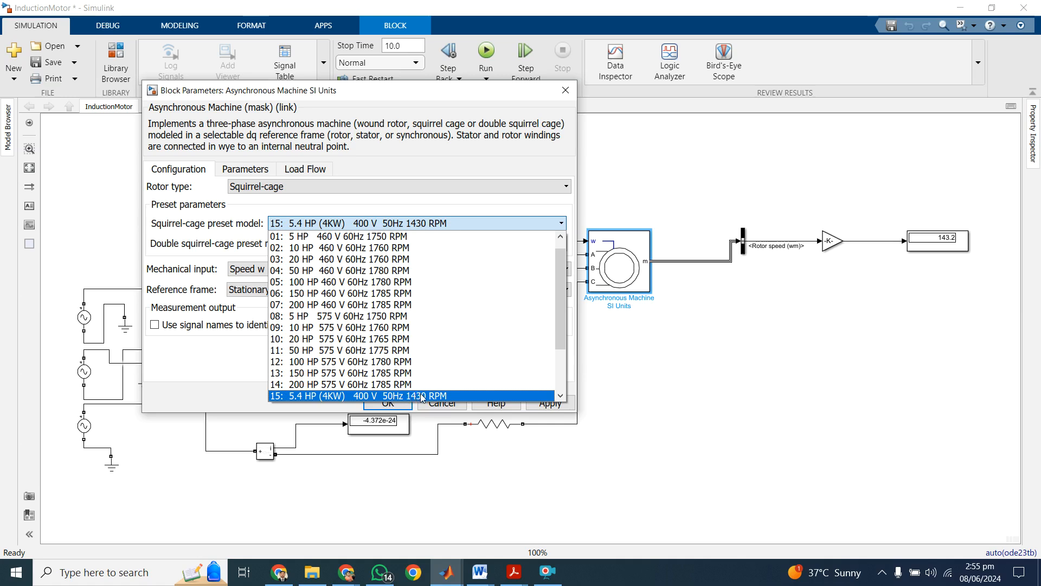
pyautogui.click(461, 396)
pyautogui.click(348, 268)
pyautogui.click(348, 269)
pyautogui.click(327, 296)
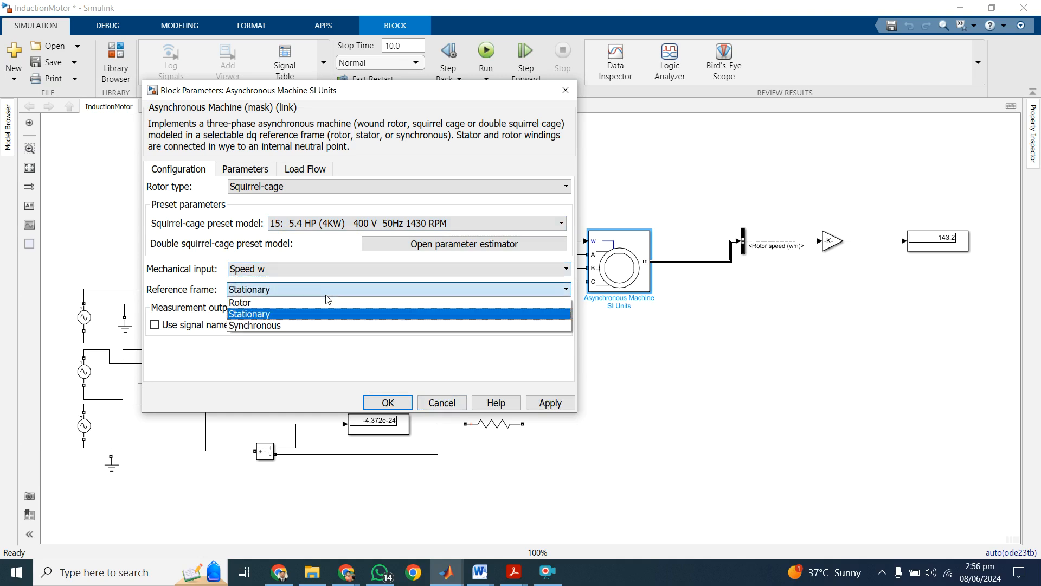
pyautogui.click(388, 402)
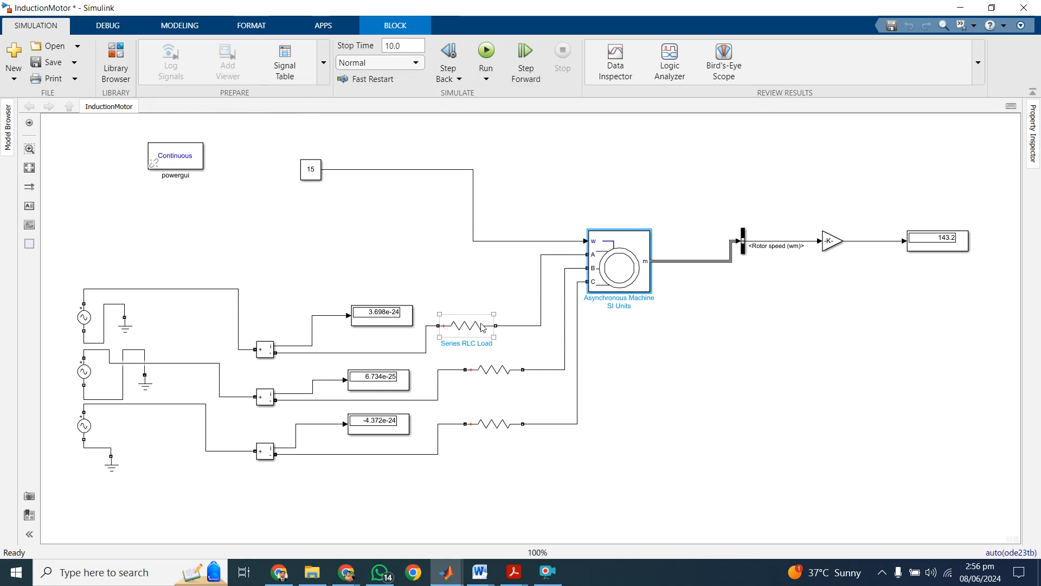
# Inspect the nominal voltage, frequency and power parameters of the Series RLC Load feeding the machine's phase A.
pyautogui.click(462, 339)
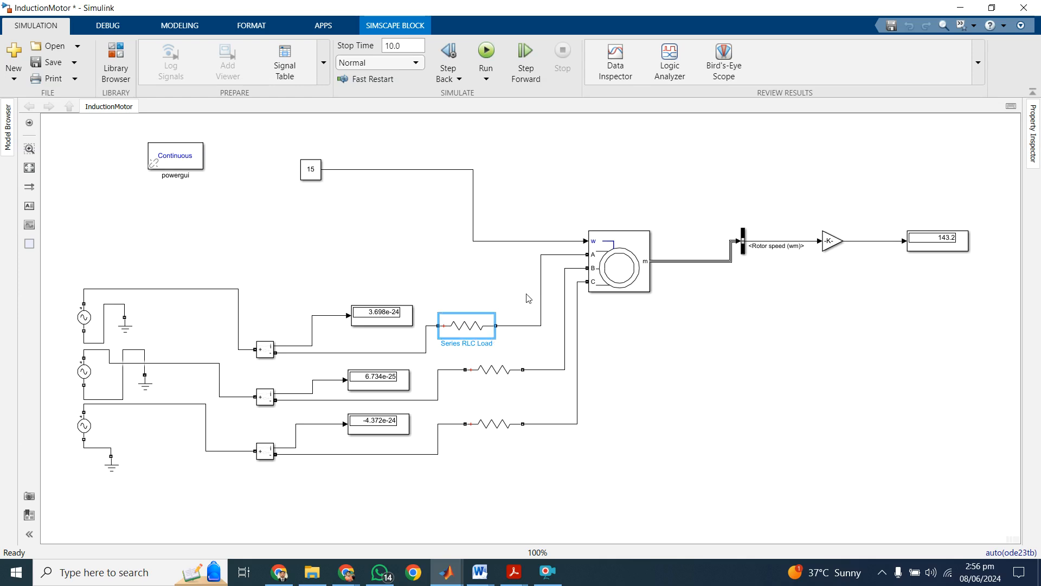
pyautogui.doubleClick(477, 334)
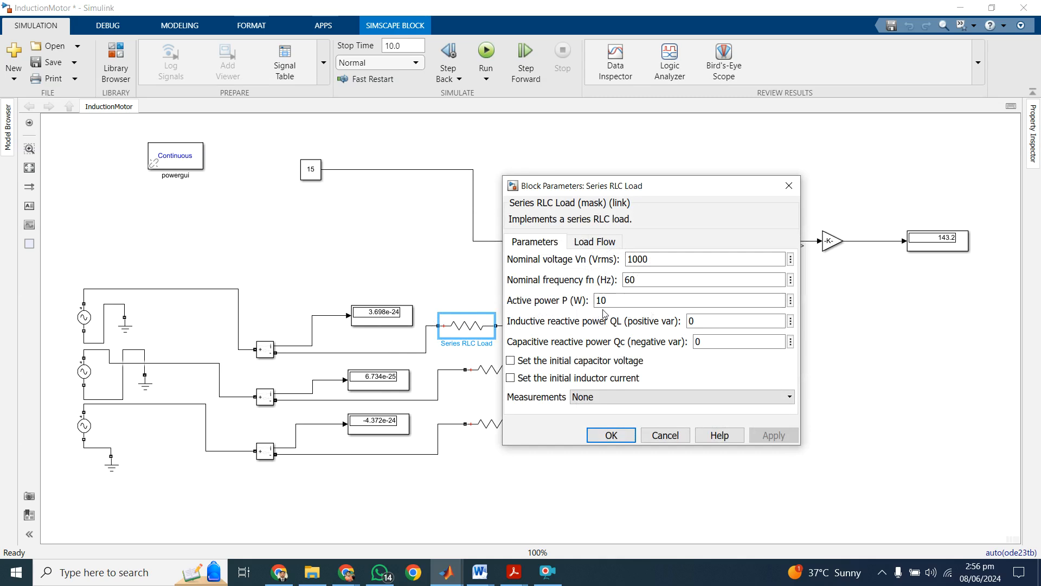
pyautogui.click(689, 320)
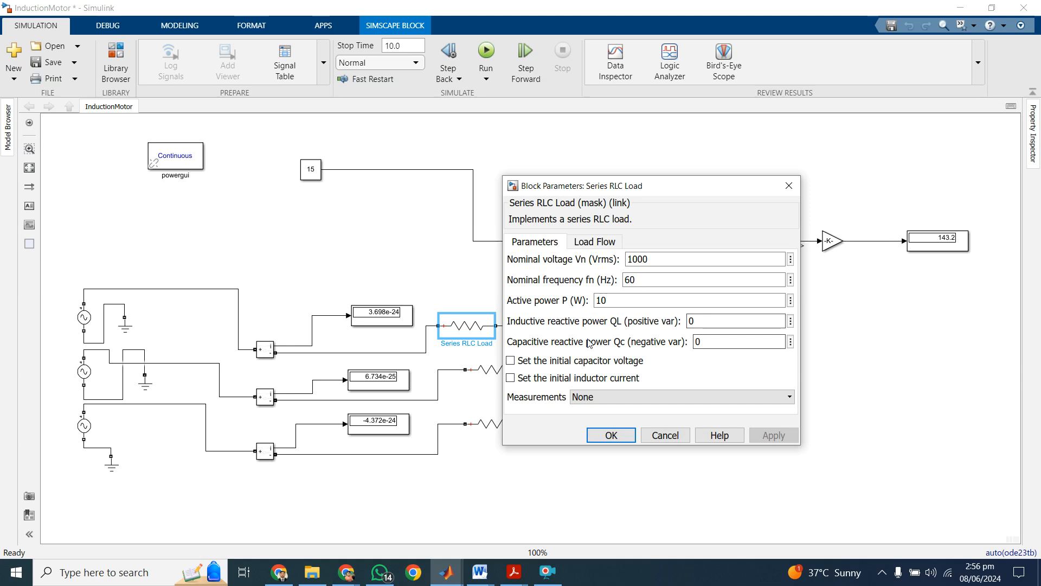
pyautogui.click(611, 297)
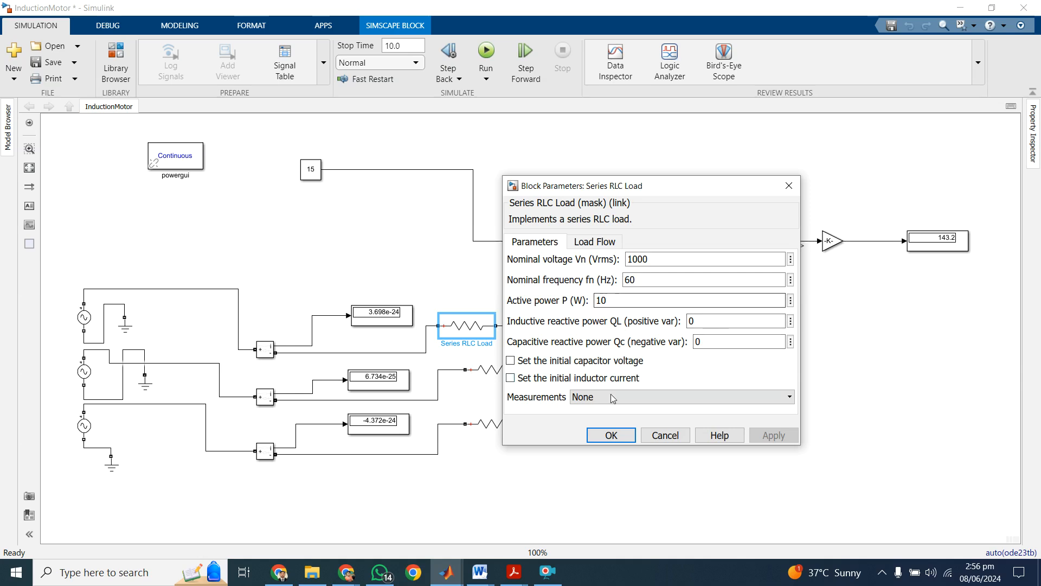
pyautogui.click(607, 436)
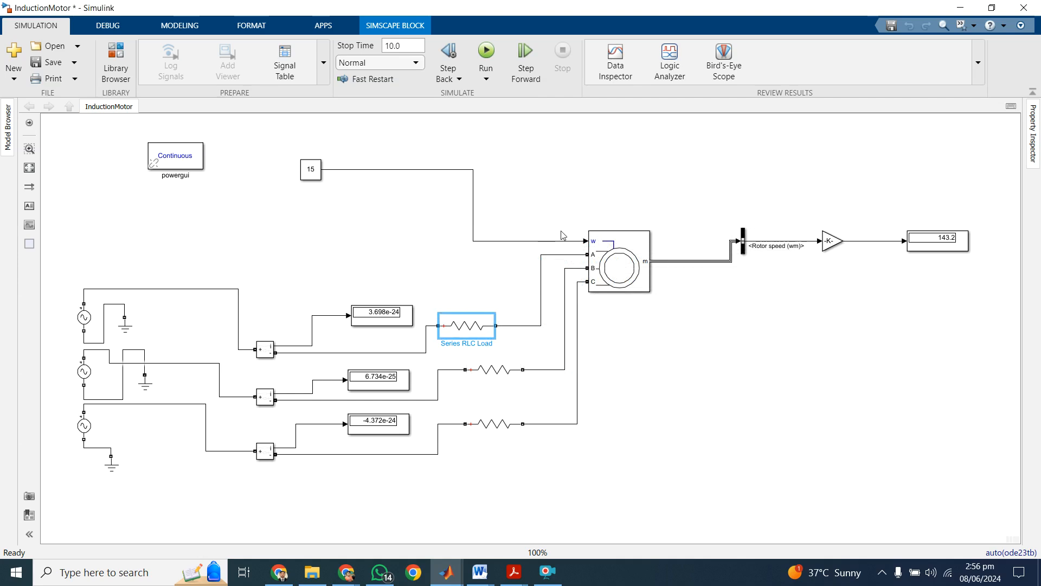
# Recheck the configuration parameters of the Asynchronous Machine block and close them without changes.
pyautogui.click(606, 248)
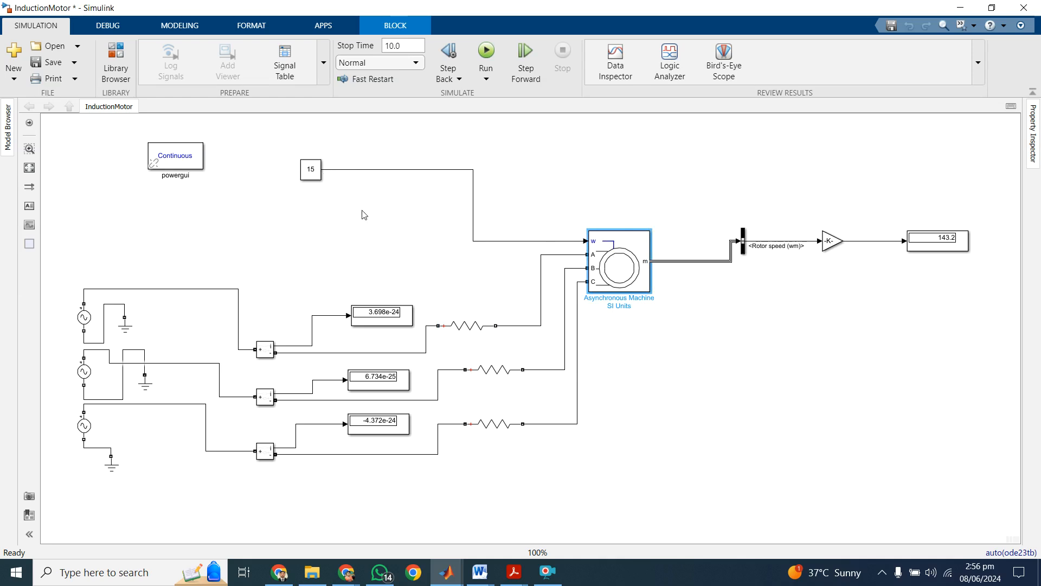
pyautogui.click(615, 246)
pyautogui.doubleClick(645, 256)
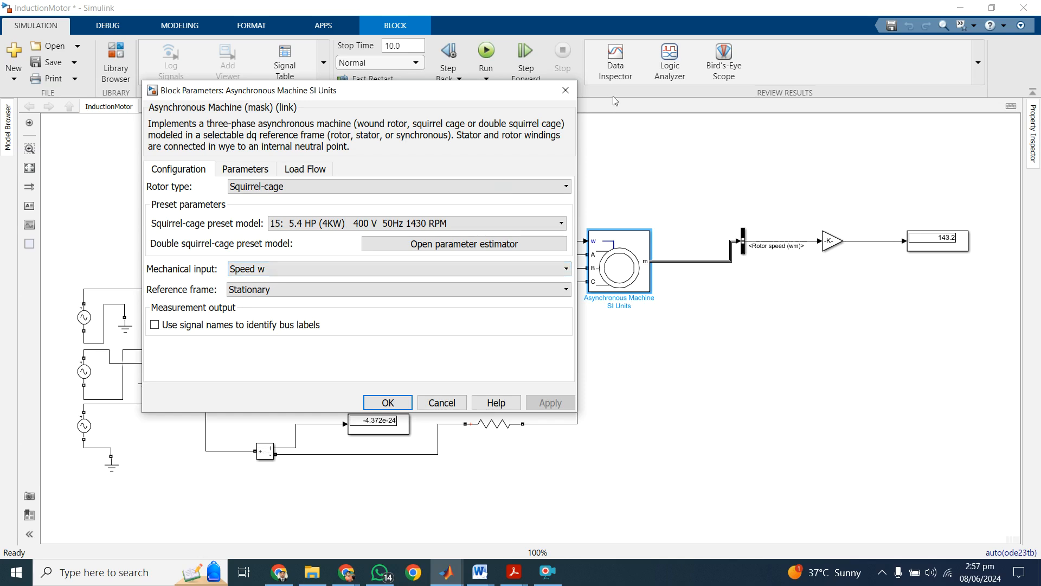
pyautogui.click(564, 90)
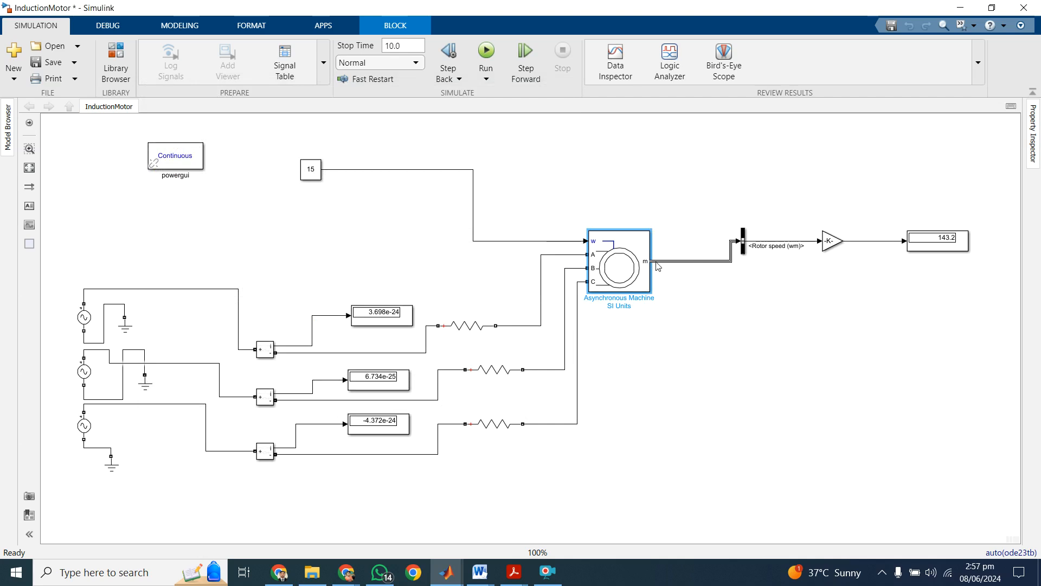
# Examine the Mechanical signals available in the Bus Selector that outputs the rotor speed.
pyautogui.click(743, 242)
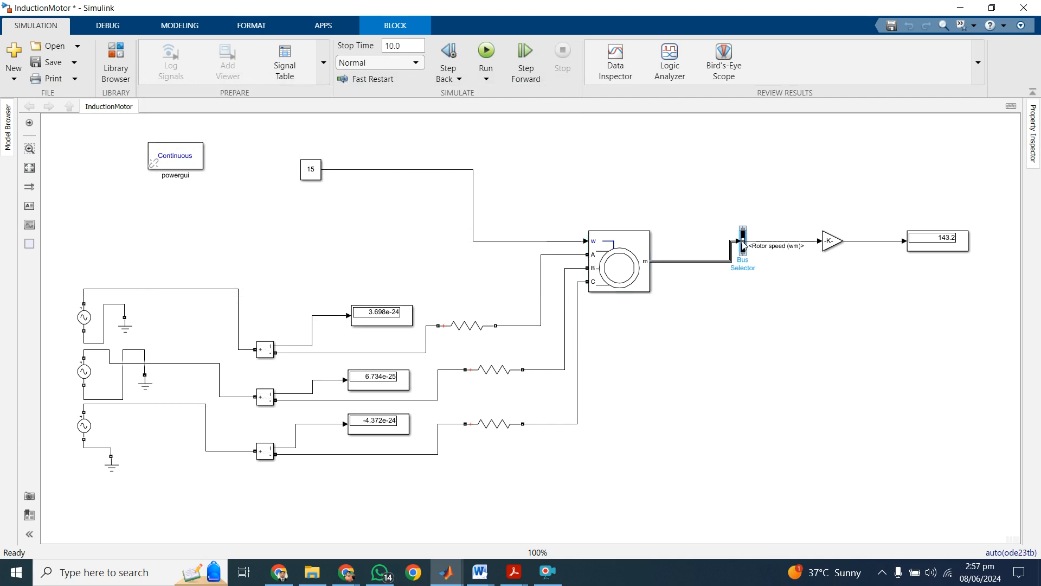
pyautogui.doubleClick(744, 242)
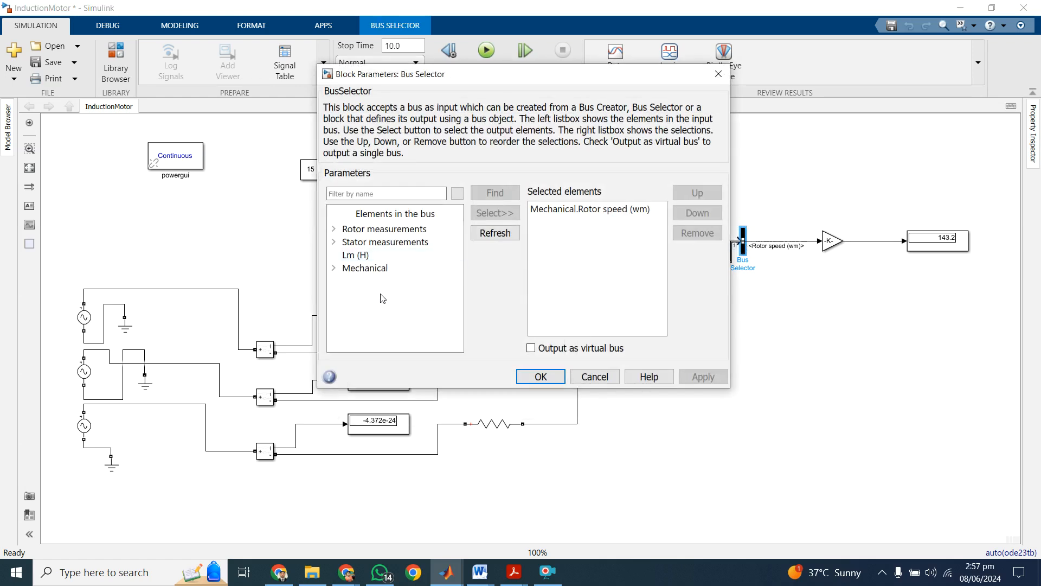
pyautogui.click(334, 268)
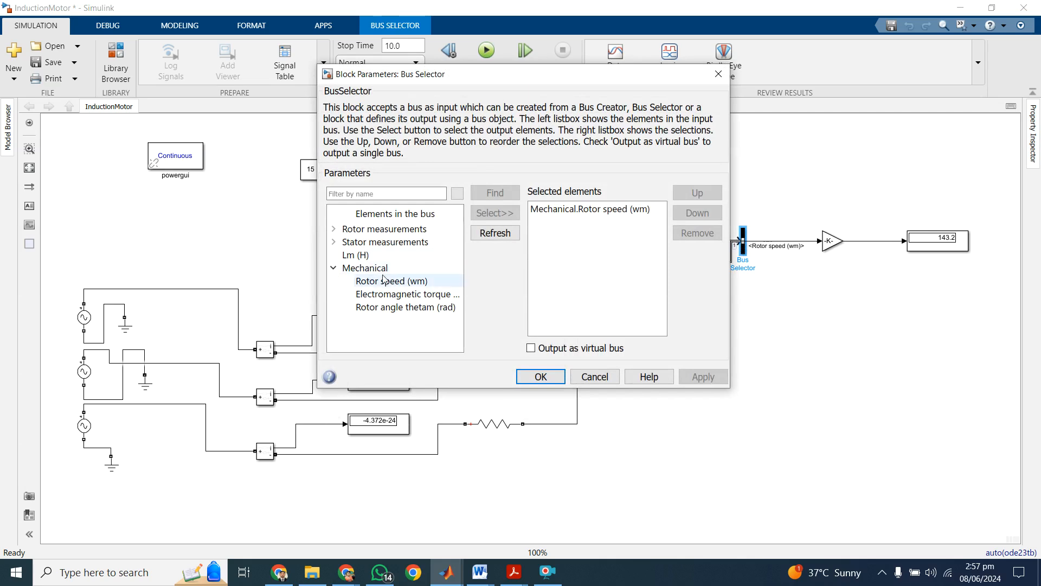
pyautogui.click(541, 376)
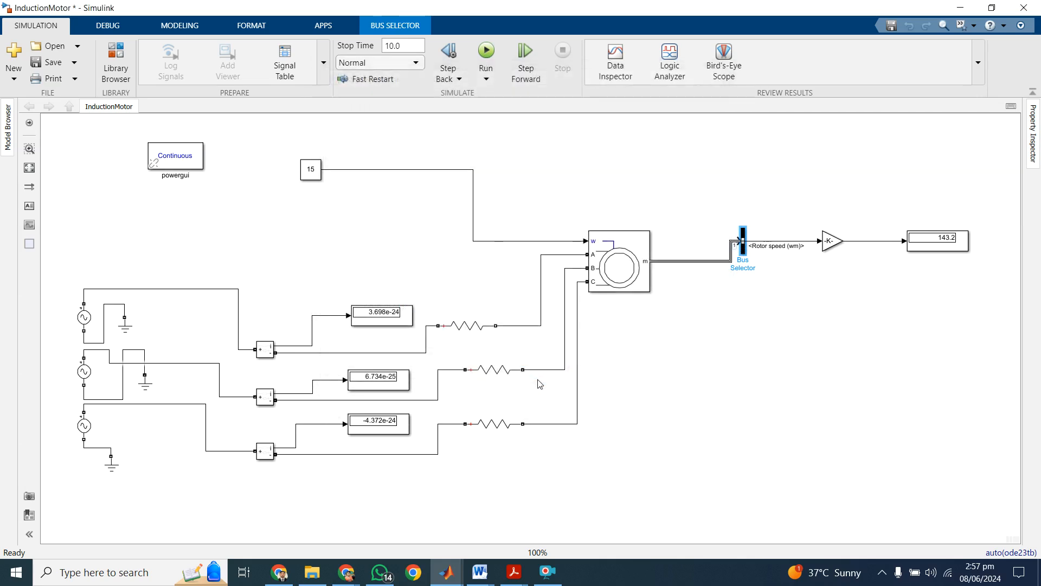
pyautogui.click(824, 293)
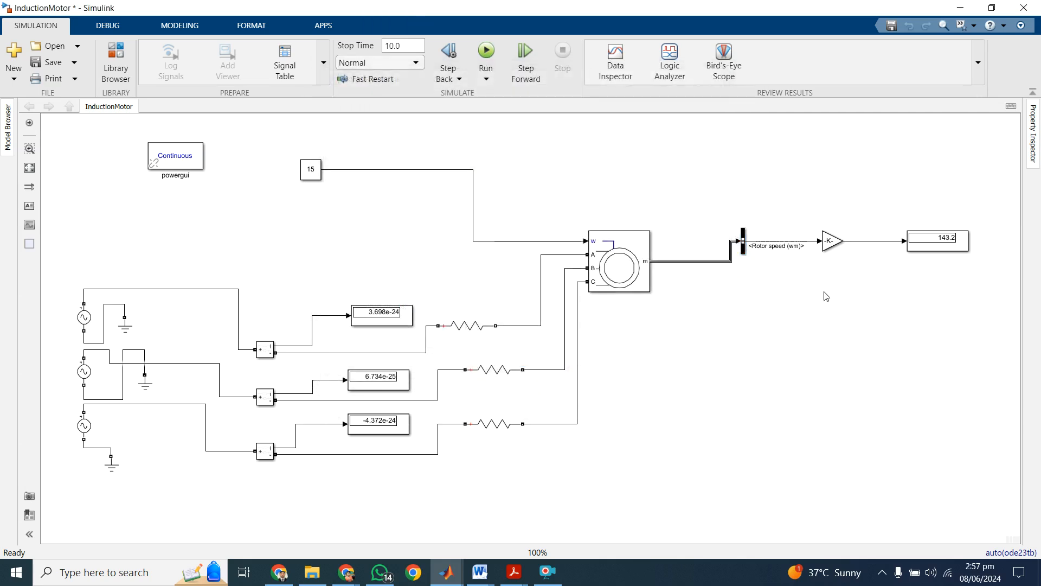
pyautogui.click(479, 61)
pyautogui.click(603, 272)
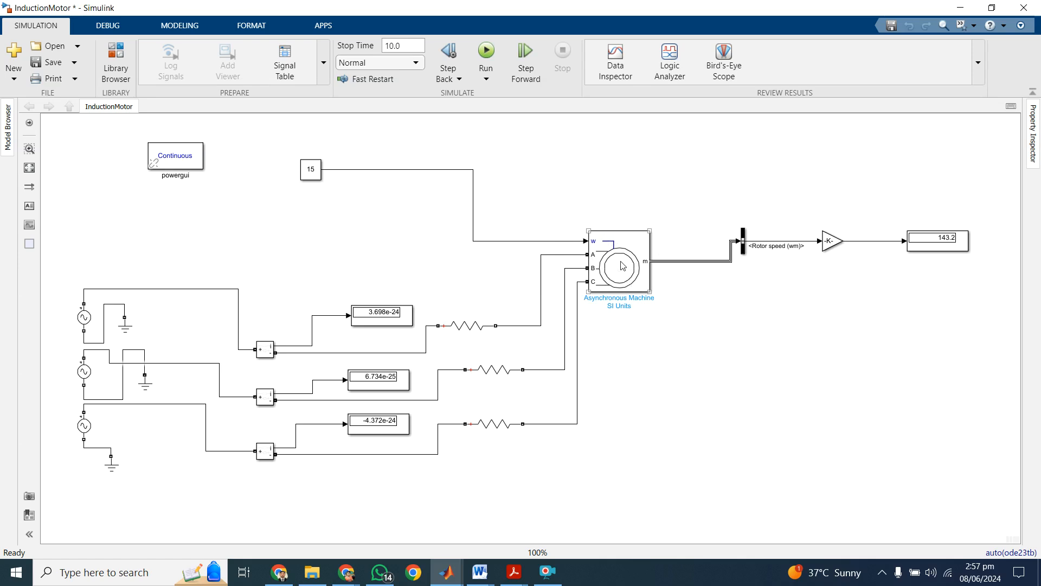
pyautogui.click(547, 572)
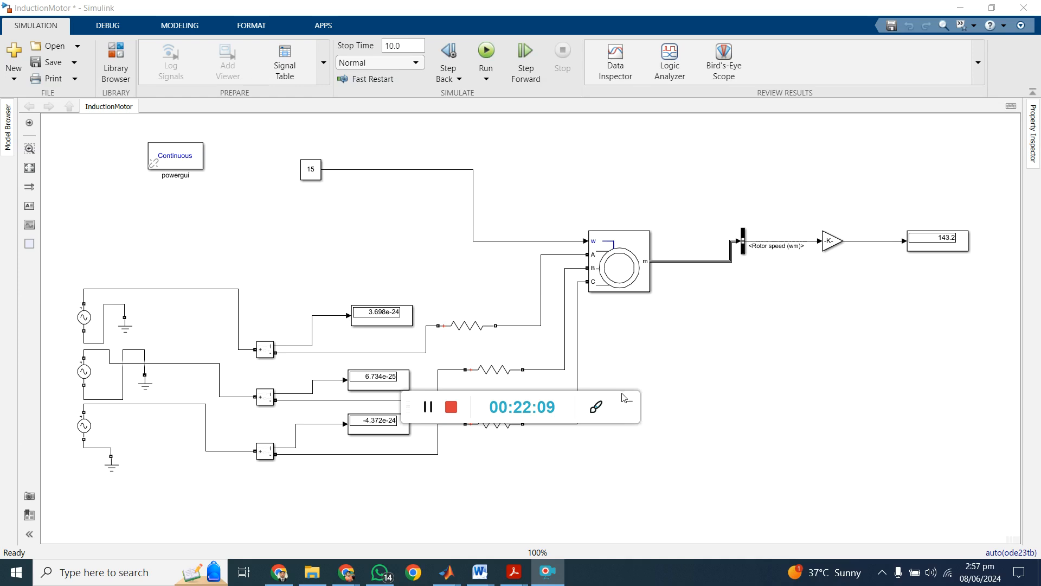
# Inspect the gain value and multiplication setting of the Gain block between the Bus Selector and the rotor speed display.
pyautogui.click(630, 405)
pyautogui.click(833, 242)
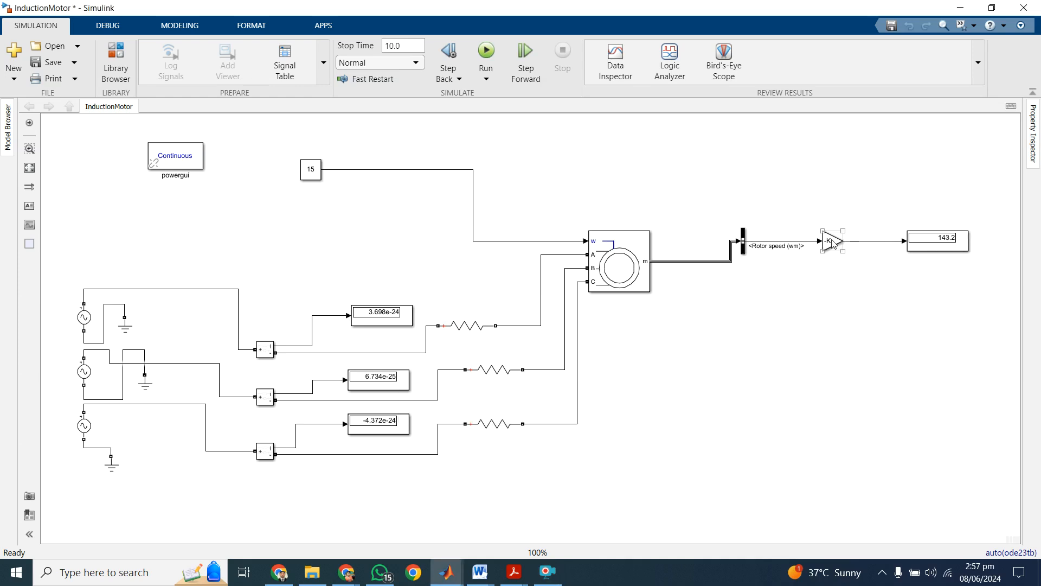
pyautogui.doubleClick(834, 242)
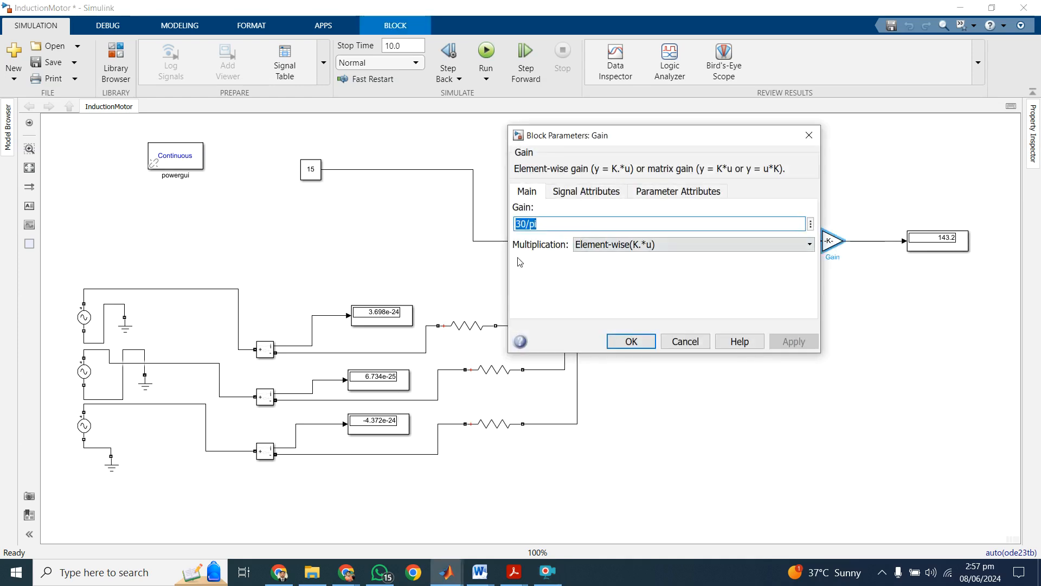
pyautogui.click(631, 340)
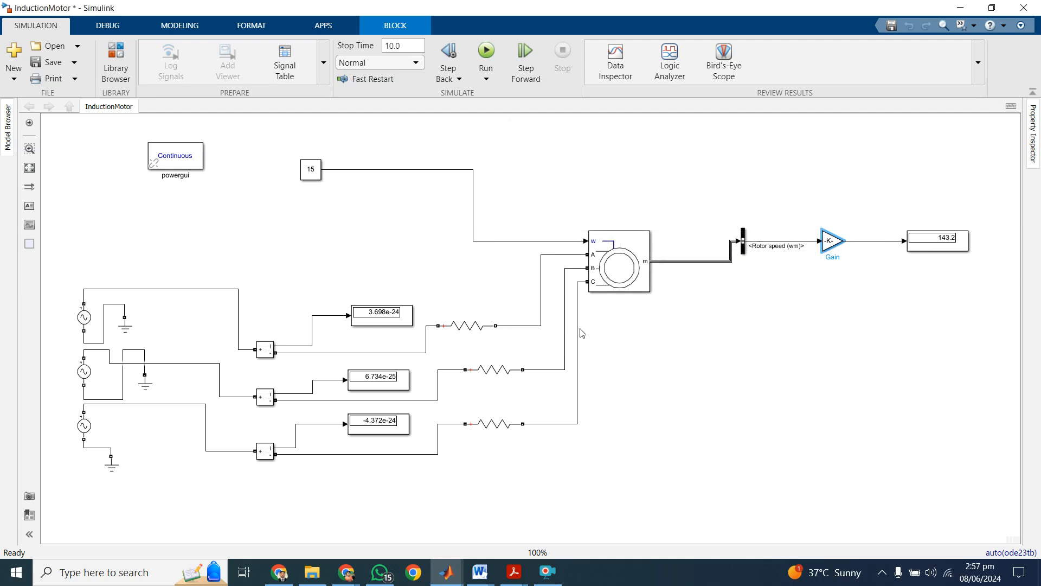
pyautogui.click(548, 572)
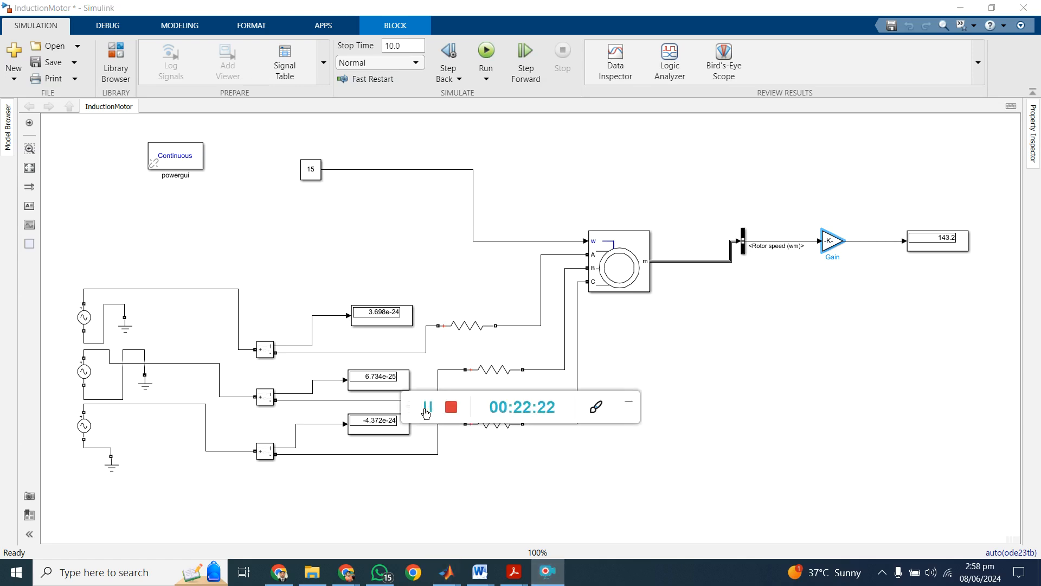
pyautogui.click(629, 404)
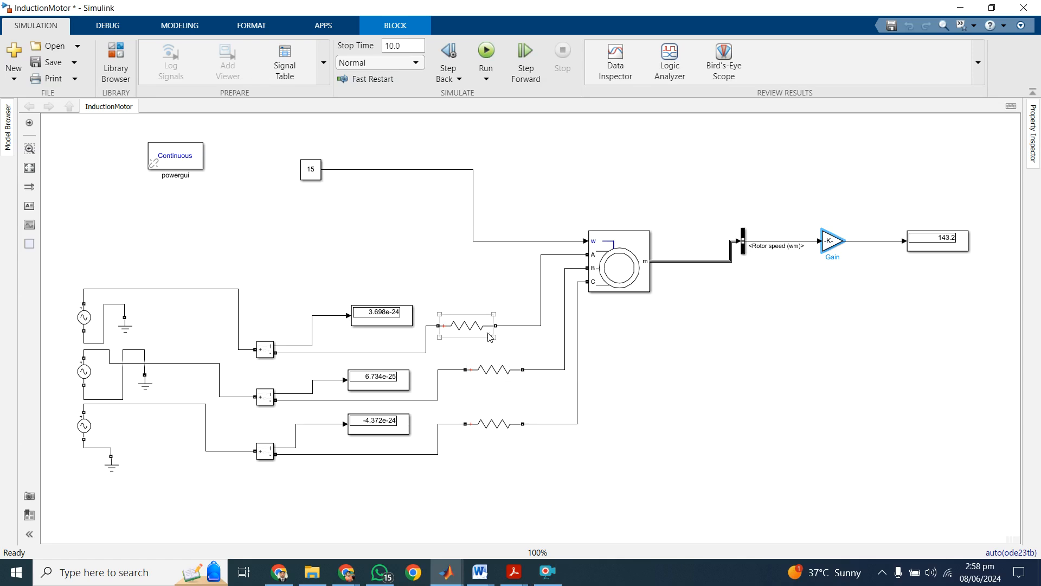
# Set the active power of the Series RLC Load feeding the machine's phase A to 20 W.
pyautogui.doubleClick(467, 326)
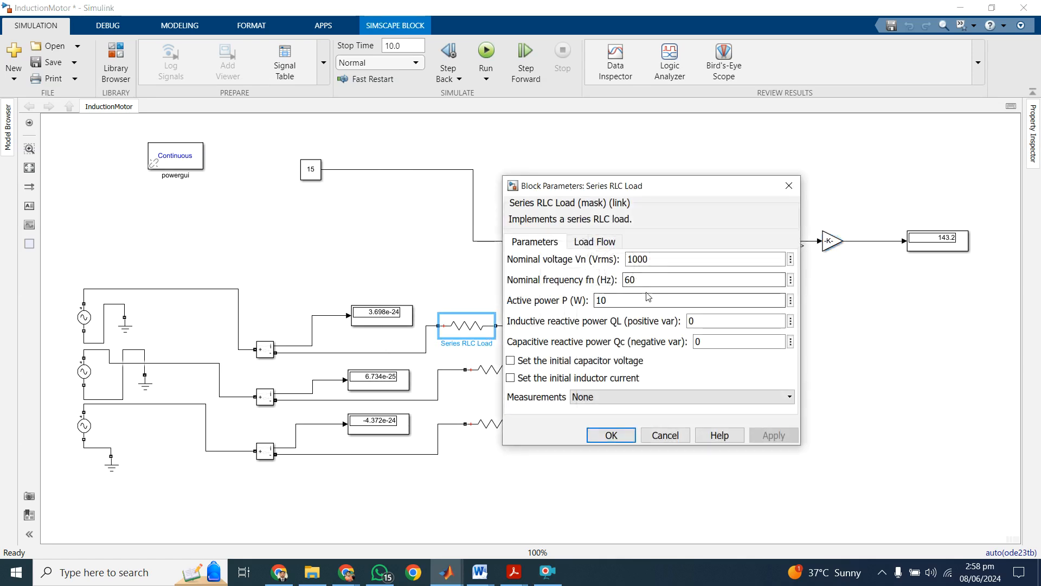
pyautogui.moveTo(647, 188); pyautogui.dragTo(726, 141)
pyautogui.doubleClick(701, 253)
pyautogui.write('20')
pyautogui.click(691, 389)
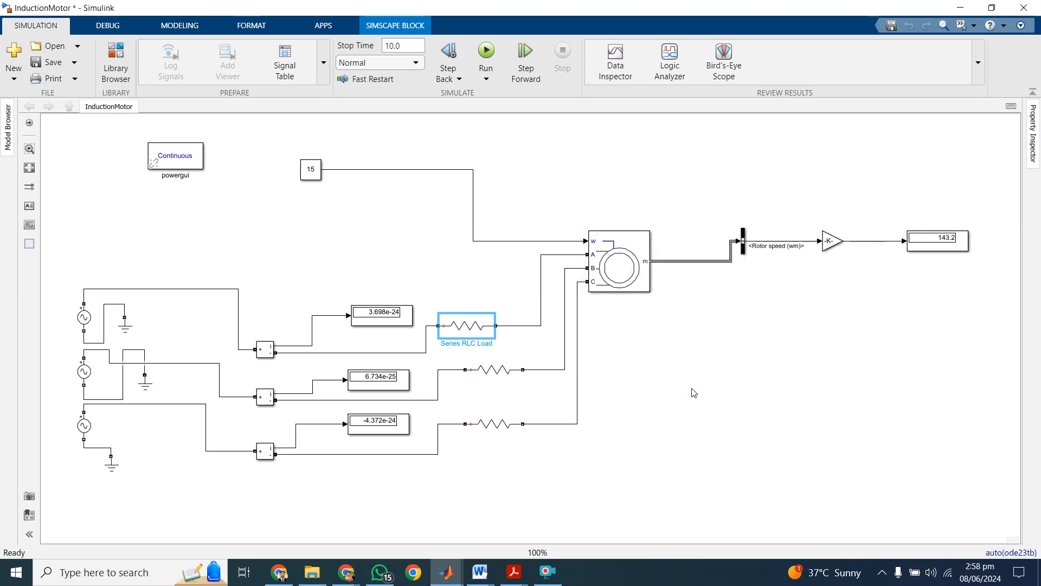
# Set the active power of Series RLC Load2, which feeds the machine's phase B, to 20 W.
pyautogui.doubleClick(492, 370)
pyautogui.doubleClick(679, 342)
pyautogui.write('20')
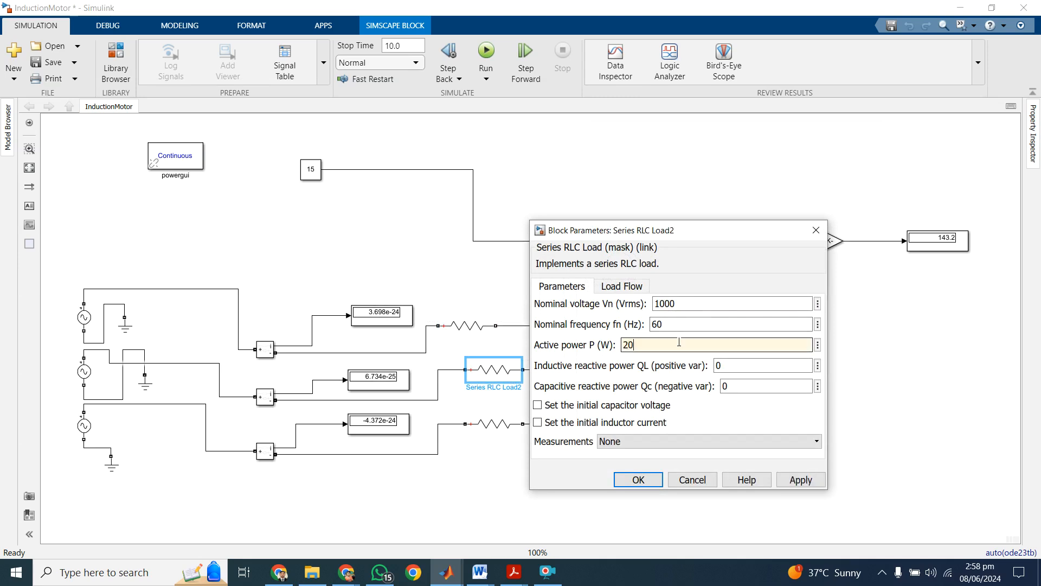
pyautogui.click(650, 480)
# Set the active power of Series RLC Load1 on phase C to 20 W and run the simulation.
pyautogui.doubleClick(493, 424)
pyautogui.doubleClick(648, 386)
pyautogui.write('20')
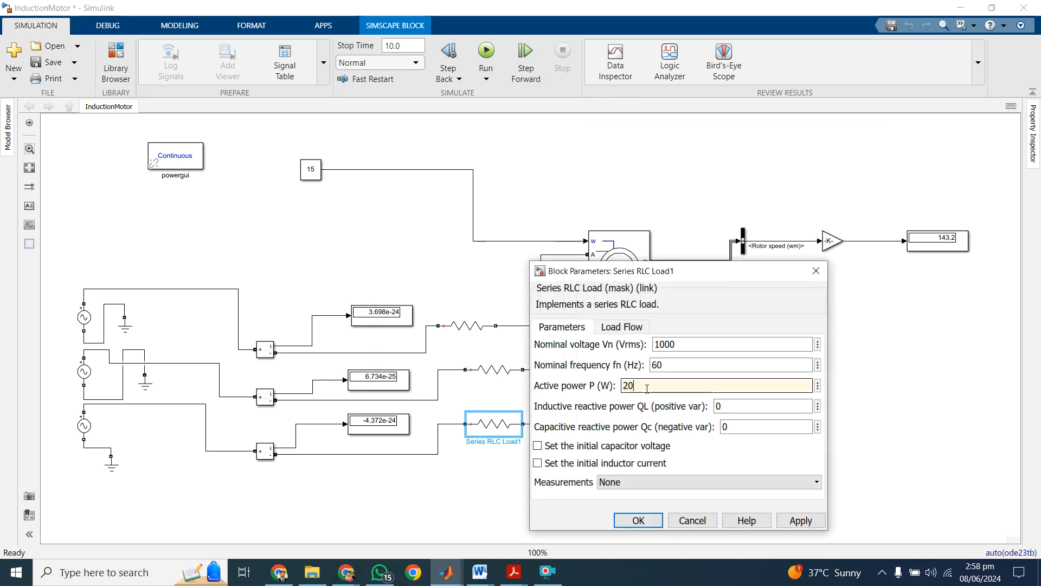
pyautogui.click(660, 519)
pyautogui.click(487, 52)
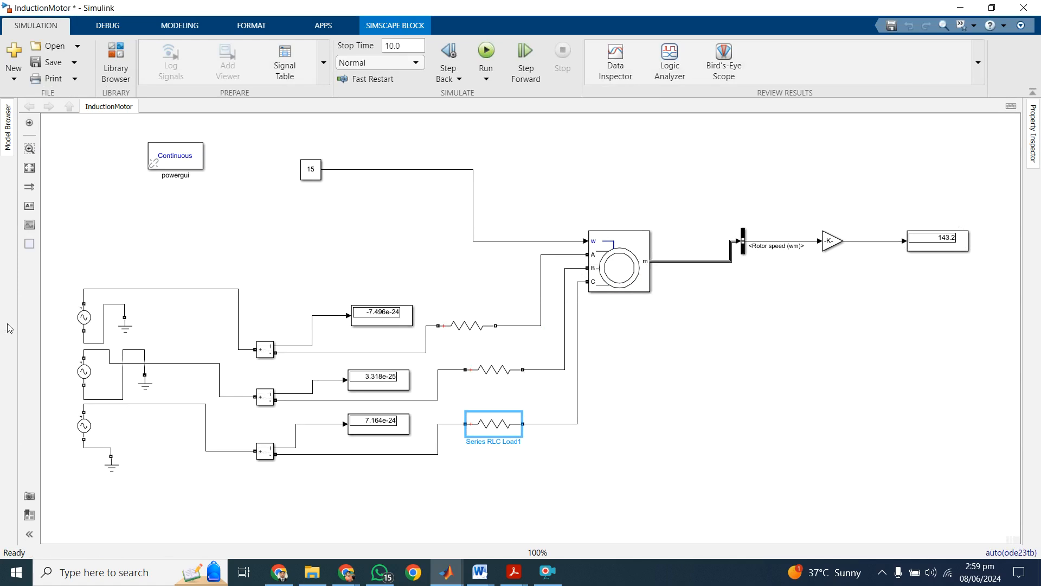
# Set the peak amplitude of the uppermost AC Voltage Source to 300 V.
pyautogui.doubleClick(85, 317)
pyautogui.doubleClick(231, 278)
pyautogui.write('300')
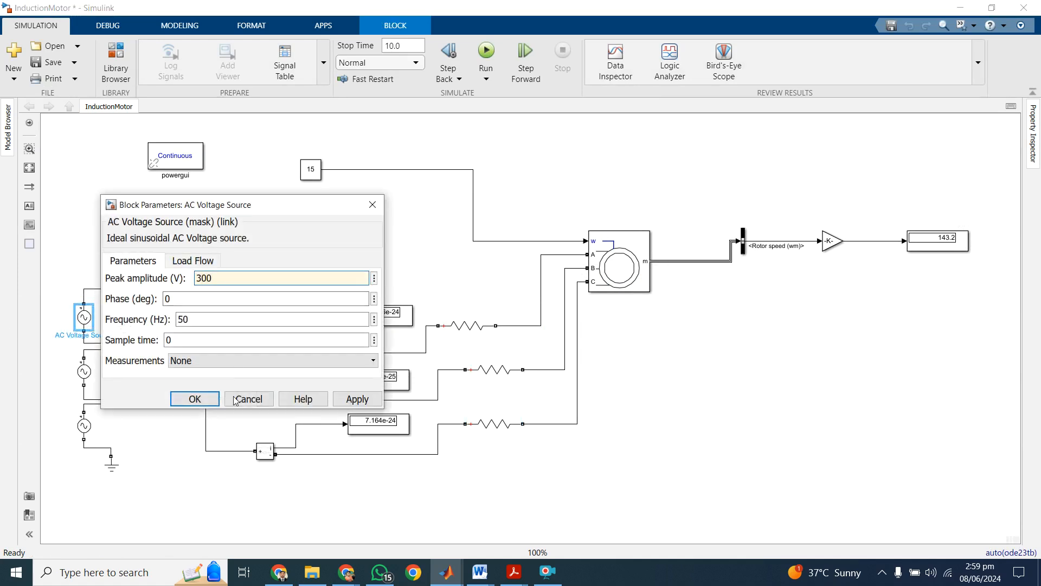
pyautogui.click(211, 397)
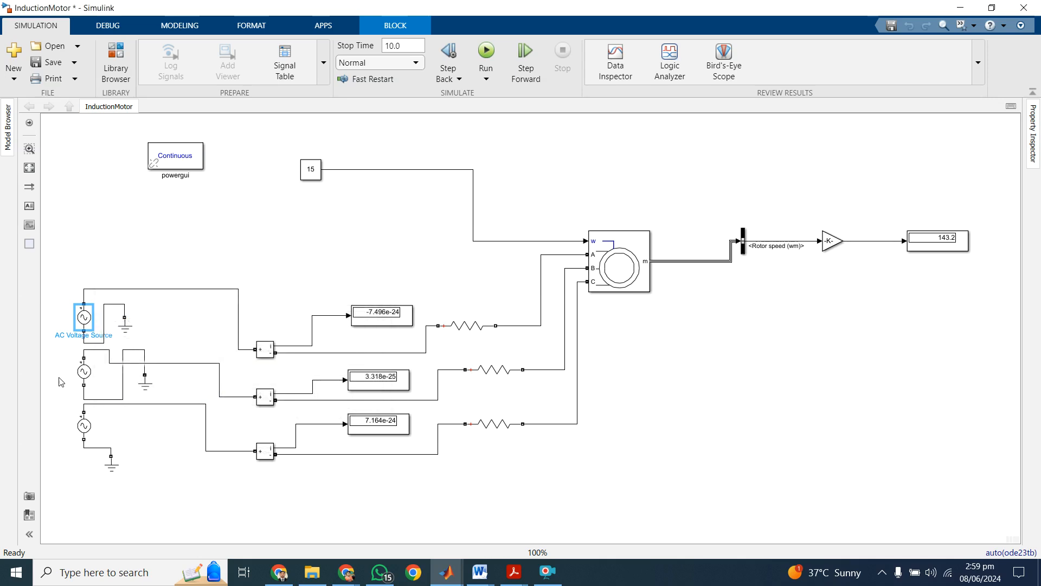
# Set the peak amplitude of the middle supply, AC Voltage Source1, to 300 V.
pyautogui.doubleClick(84, 371)
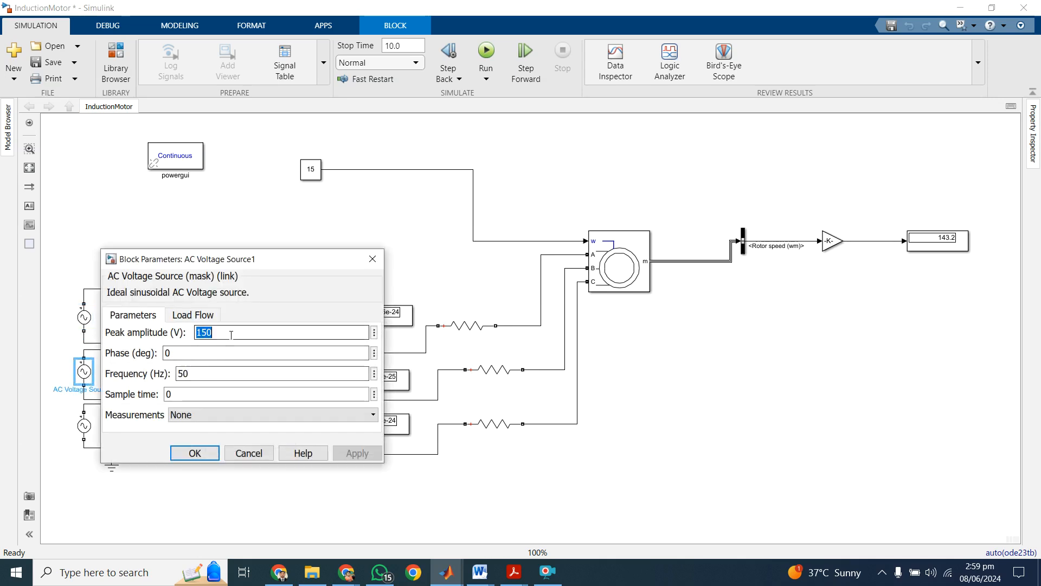
pyautogui.doubleClick(231, 333)
pyautogui.write('300')
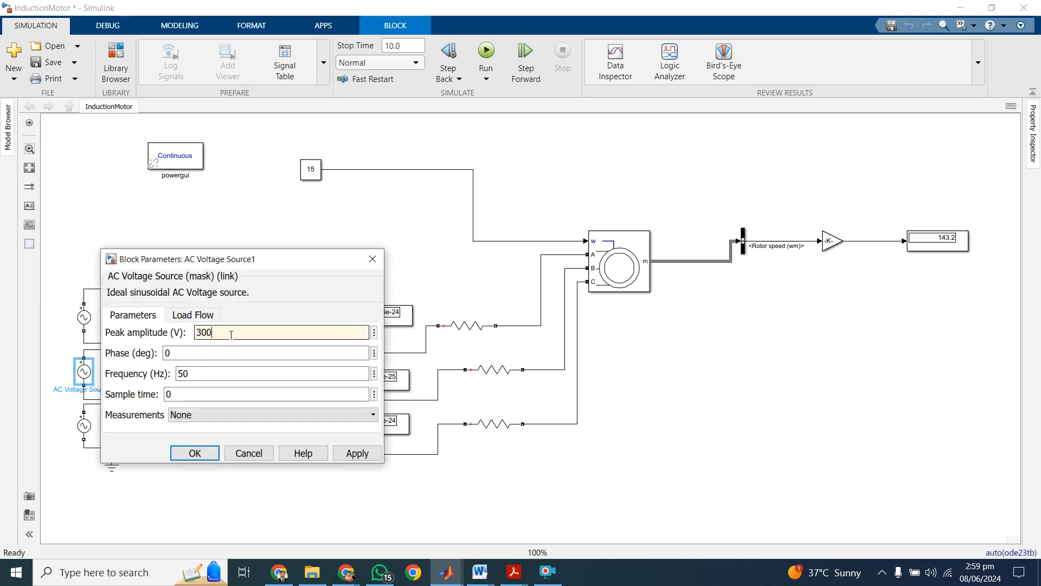
pyautogui.click(194, 453)
# Set the peak amplitude of the lowest supply, AC Voltage Source2, to 300 V and rerun the simulation.
pyautogui.doubleClick(84, 426)
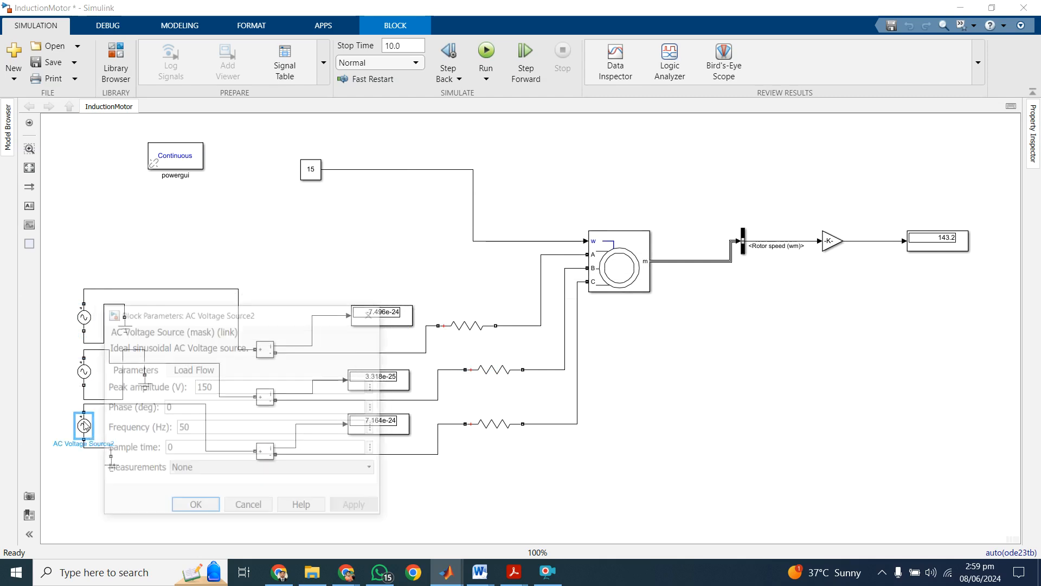
pyautogui.doubleClick(238, 387)
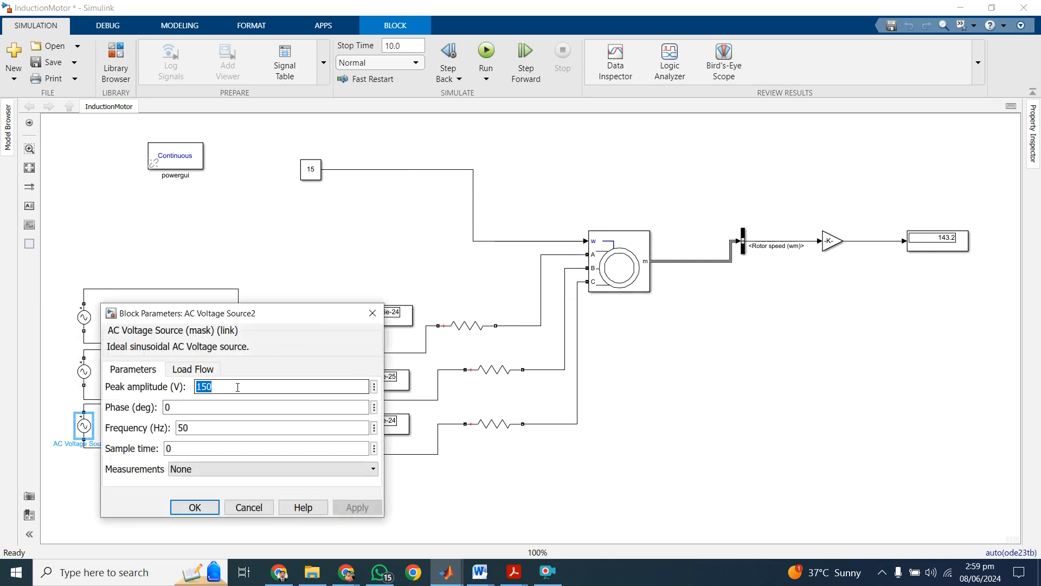
pyautogui.write('300')
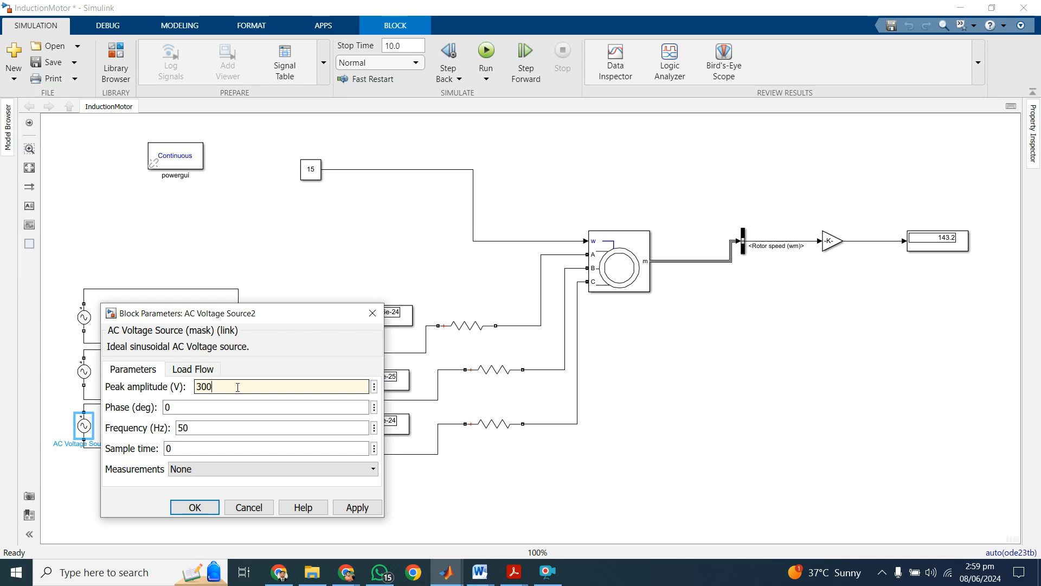
pyautogui.click(195, 506)
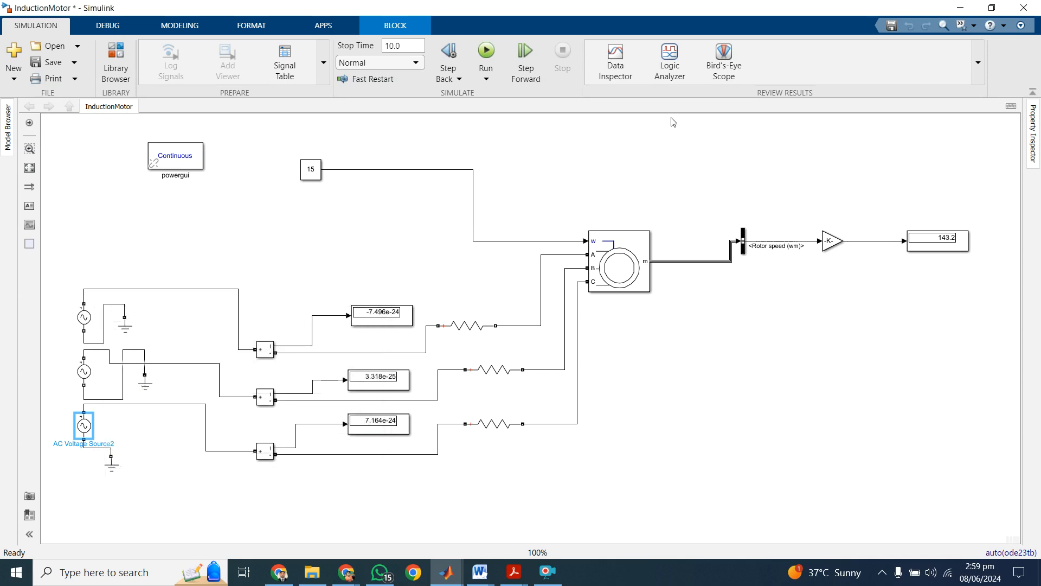
pyautogui.click(486, 54)
pyautogui.click(160, 312)
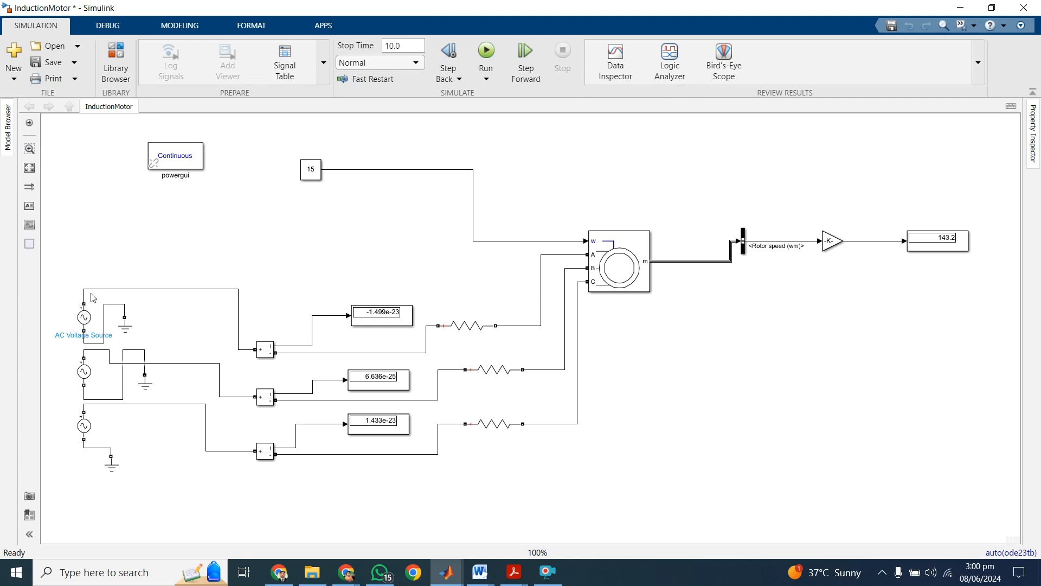
# Examine the three phase current displays and the rotor speed display up close, then return to the whole model at 100% zoom.
pyautogui.click(514, 189)
pyautogui.scroll(3, 687, 284)
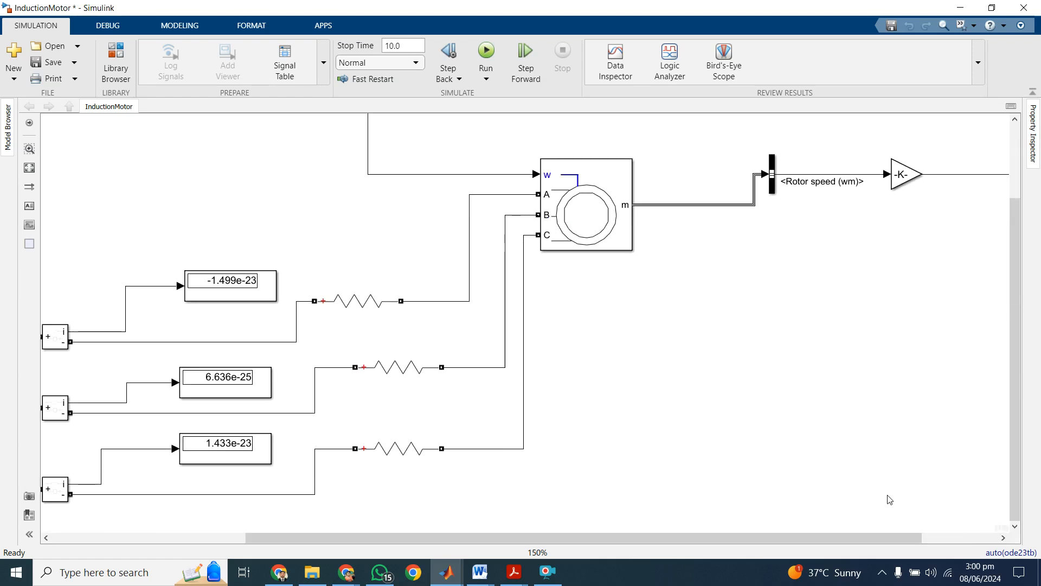
pyautogui.moveTo(830, 537); pyautogui.dragTo(905, 538)
pyautogui.moveTo(1013, 332); pyautogui.dragTo(1033, 276)
pyautogui.click(447, 573)
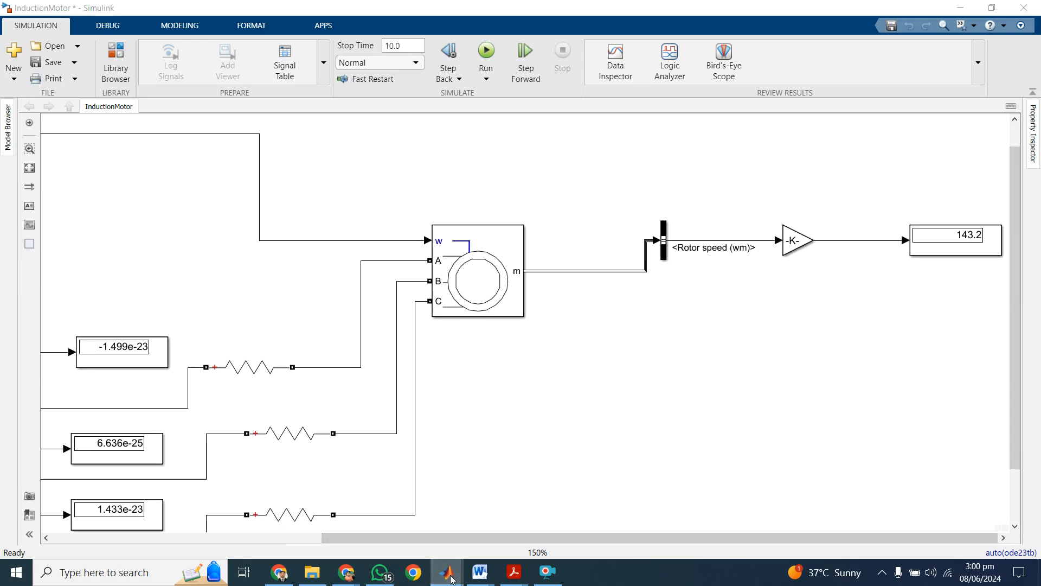
pyautogui.click(607, 337)
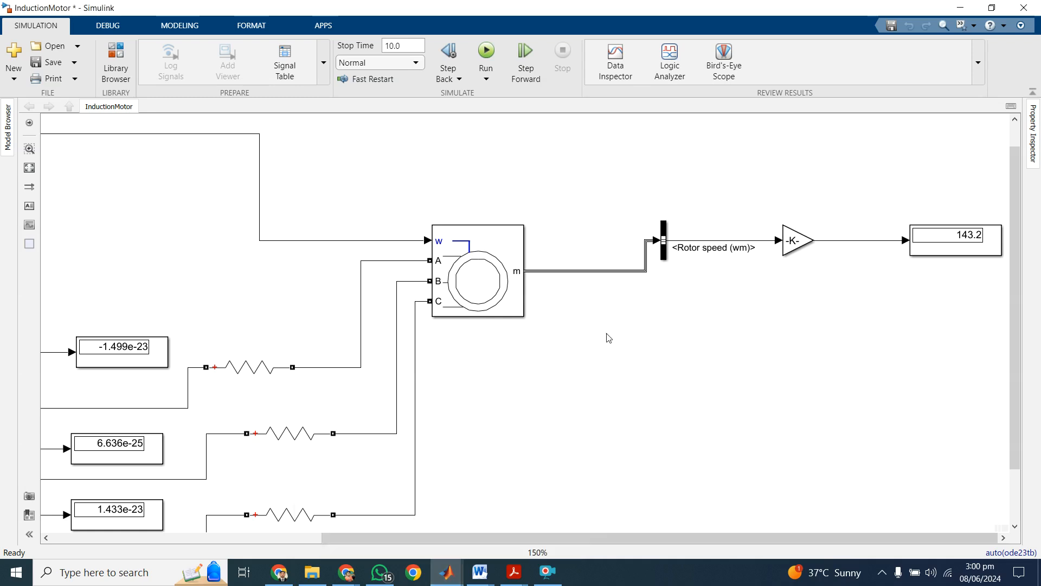
pyautogui.hotkey('ctrl', '-')
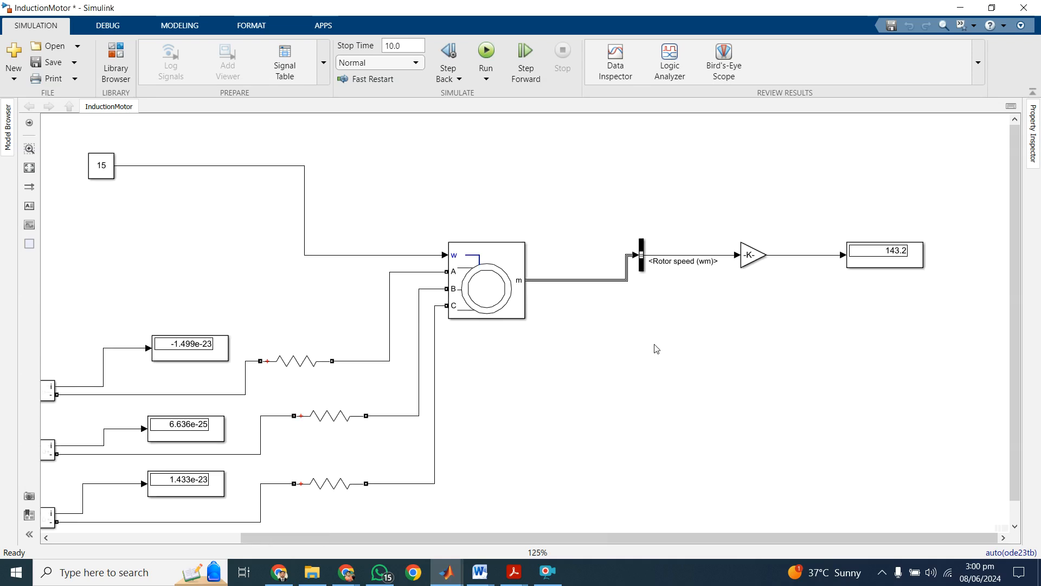
pyautogui.hotkey('ctrl', '-')
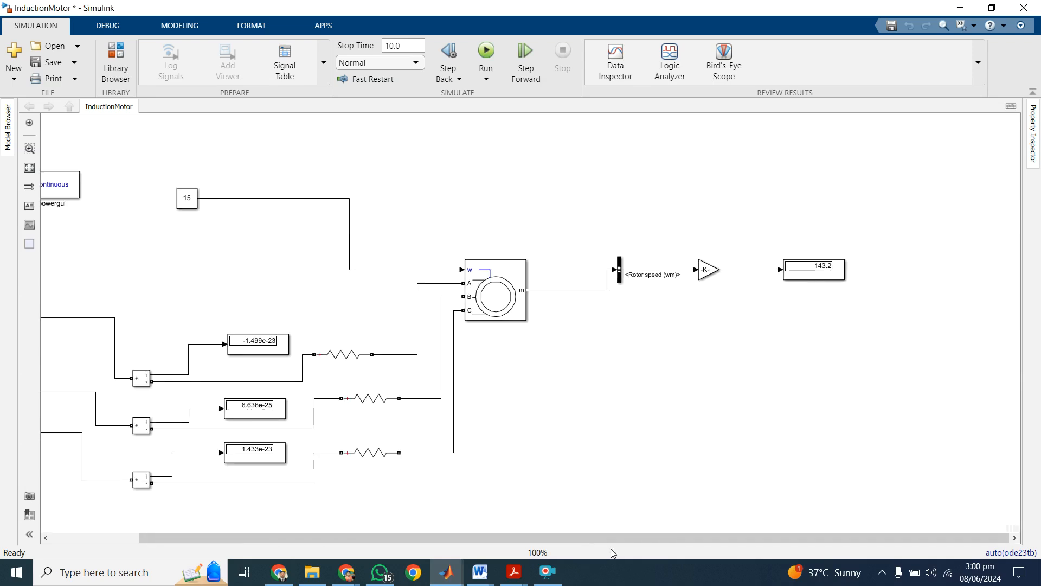
pyautogui.moveTo(618, 537); pyautogui.dragTo(519, 537)
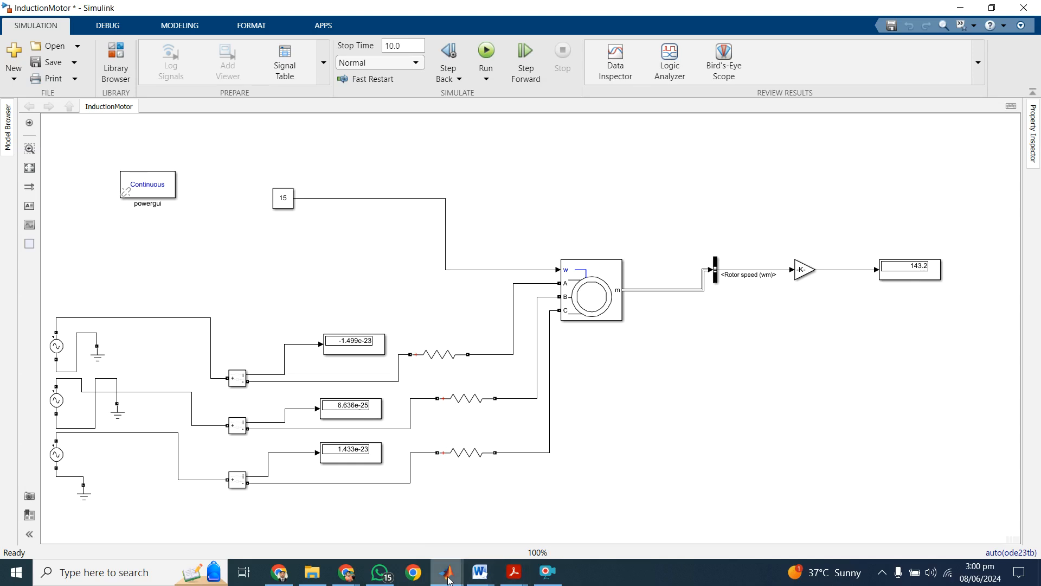
# Switch to the Lab 12 PDF in Acrobat and review the delta connection observation table and required graphs on page 7.
pyautogui.moveTo(449, 580)
pyautogui.moveTo(514, 575)
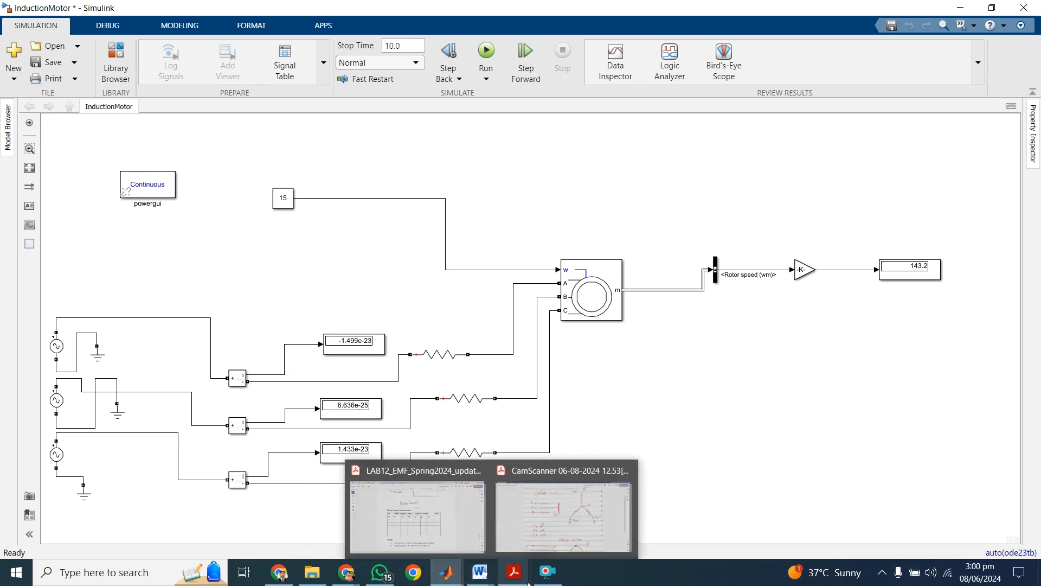
pyautogui.click(479, 542)
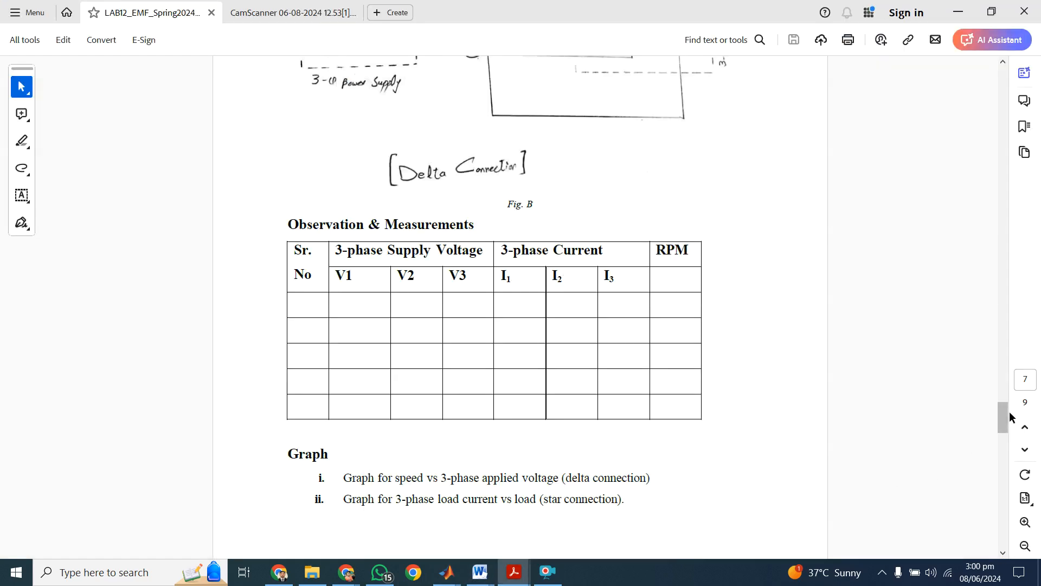
pyautogui.scroll(-5, 1006, 413)
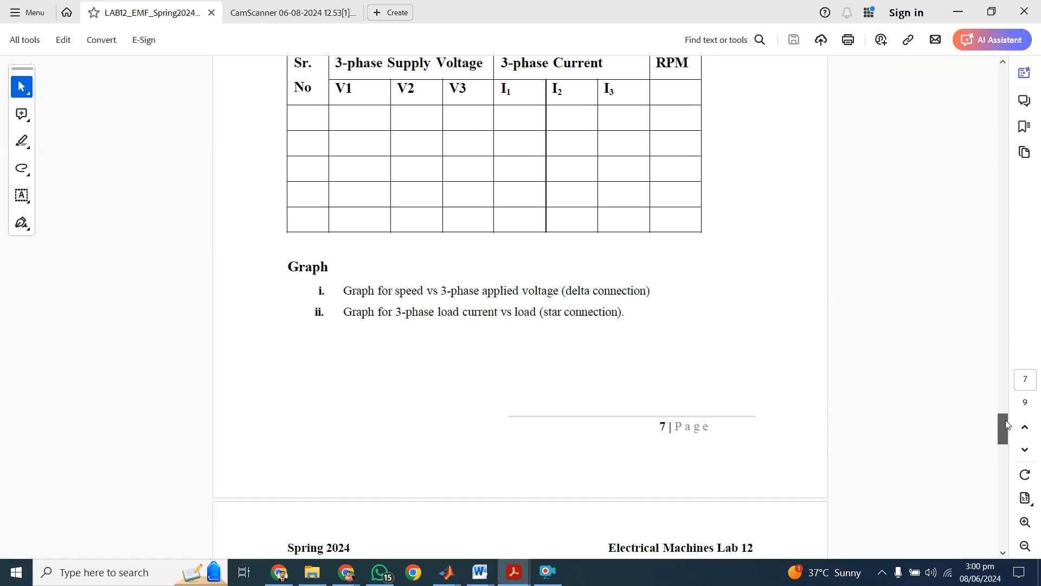
pyautogui.scroll(5, 1004, 413)
pyautogui.moveTo(1003, 409)
pyautogui.mouseDown()
pyautogui.moveTo(1008, 457)
pyautogui.moveTo(1010, 425)
pyautogui.mouseUp()
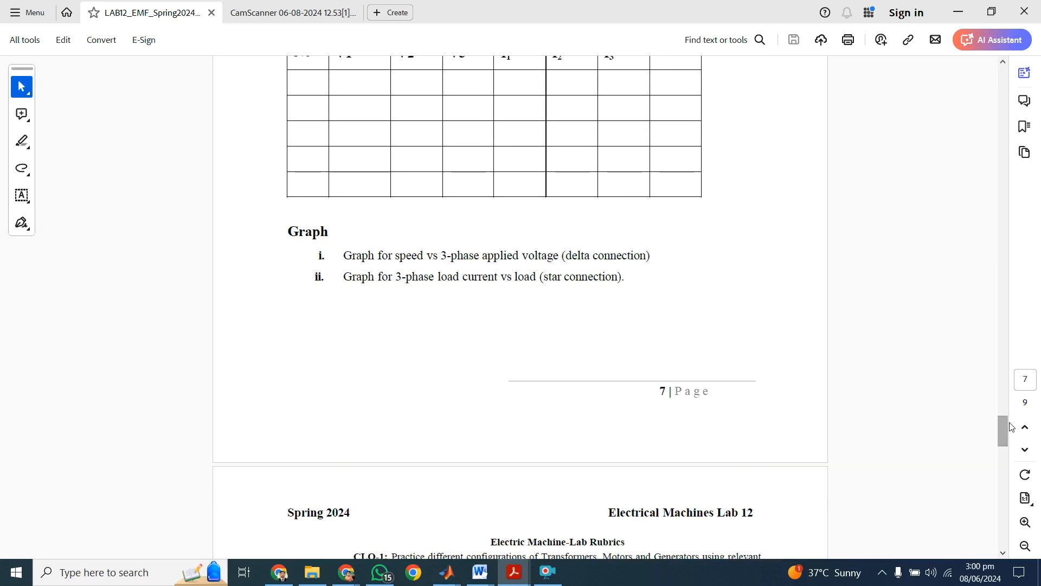
pyautogui.click(548, 581)
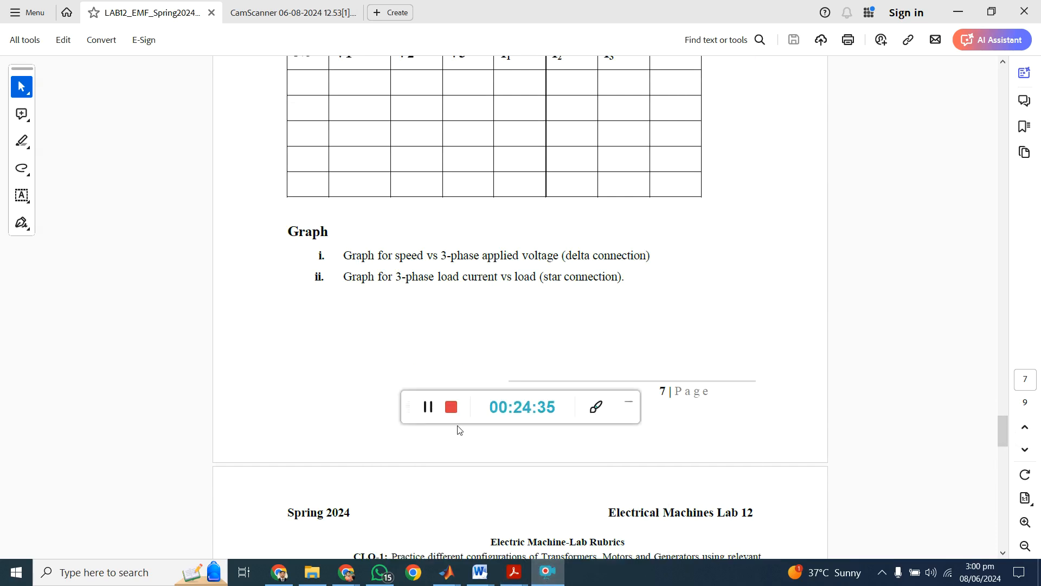